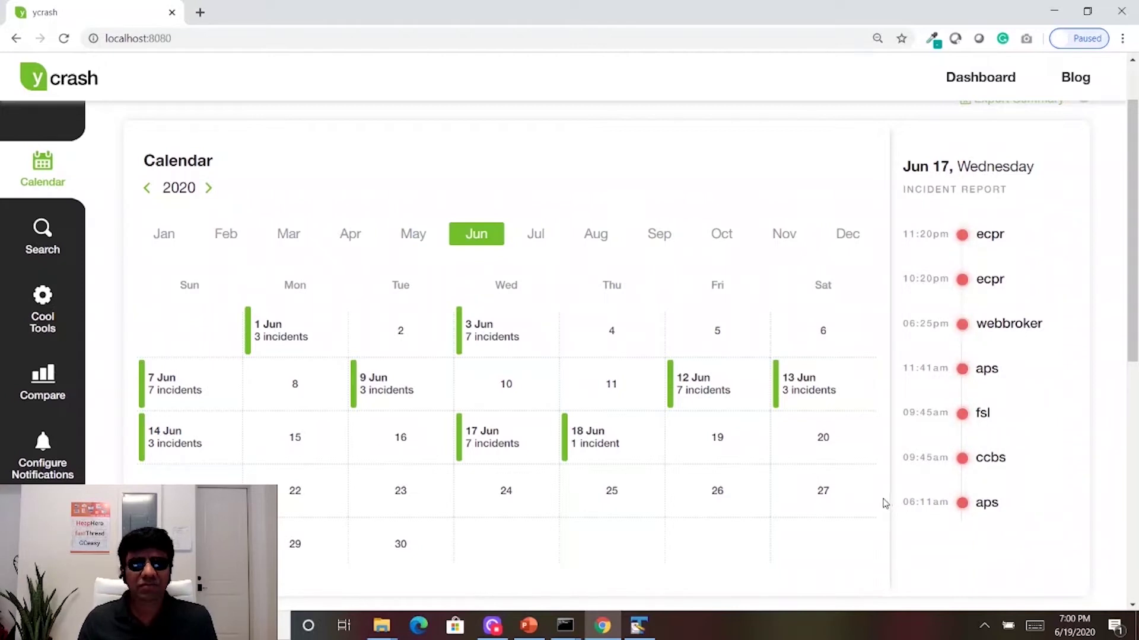
Preview the June incidents, then show May 2020 in the incident calendar and review that month's reports and error gauges.
mouse_move(415, 403)
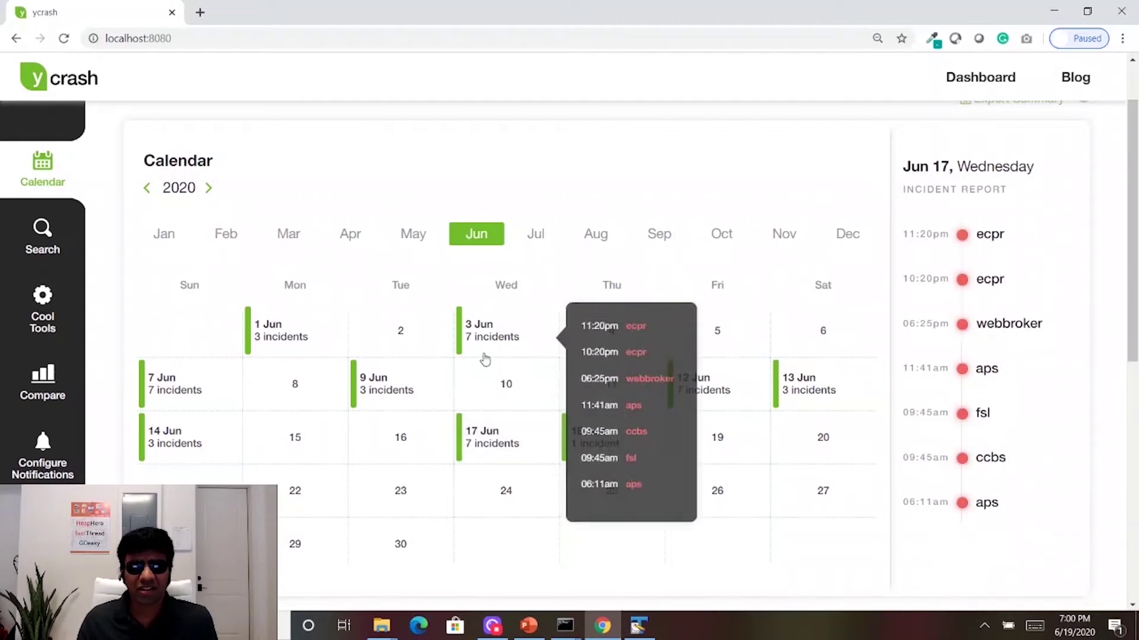
mouse_move(490, 466)
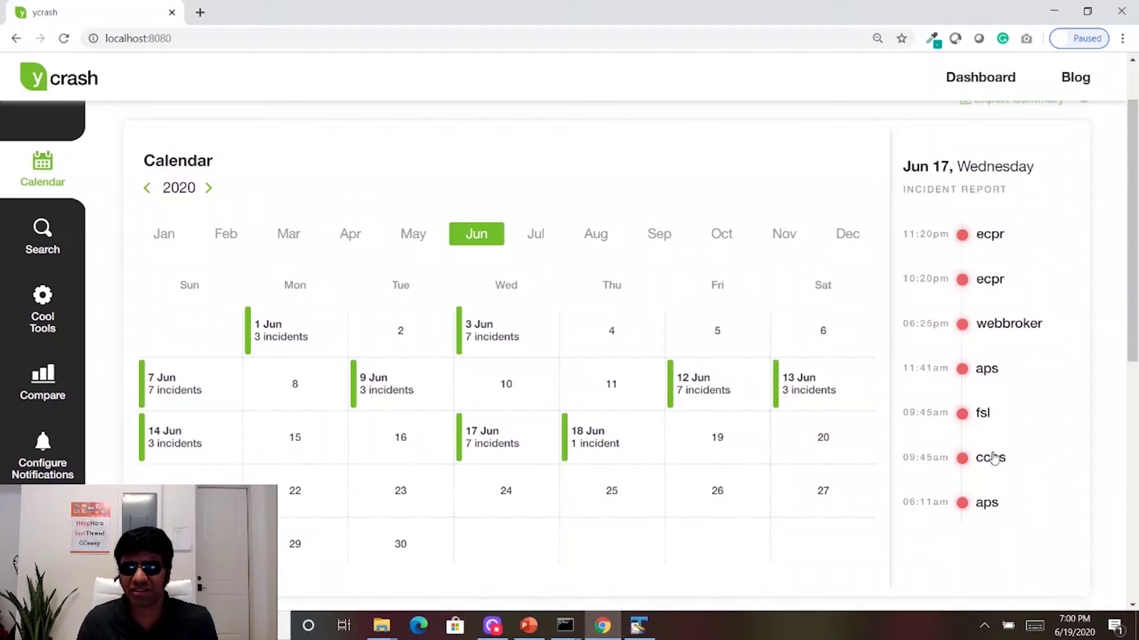
click(414, 238)
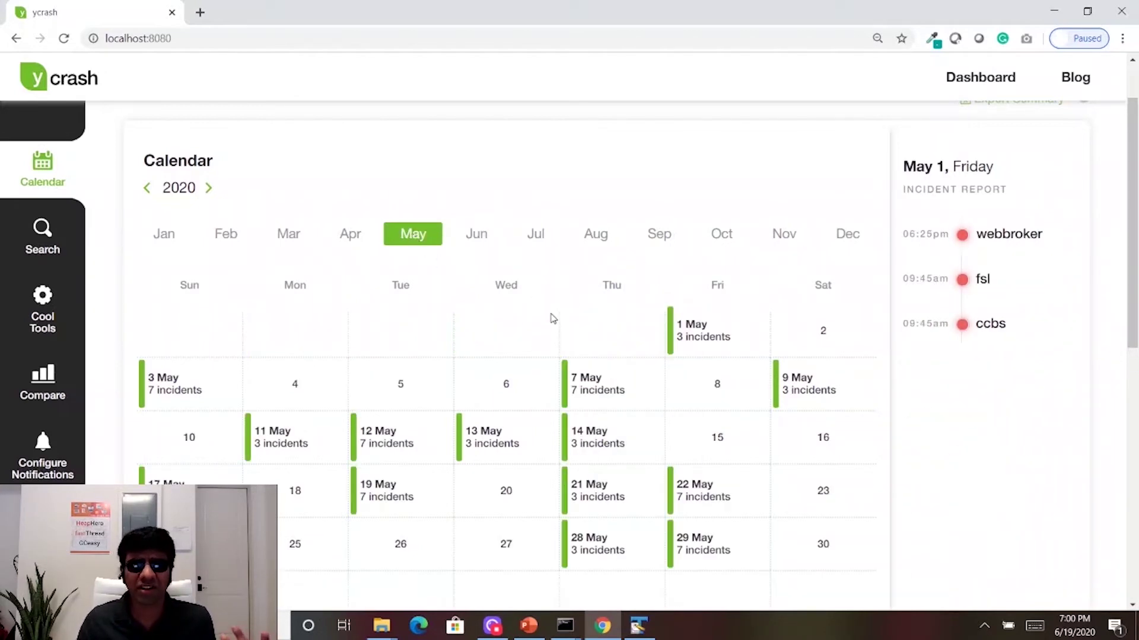
scroll(552, 318, down, 10)
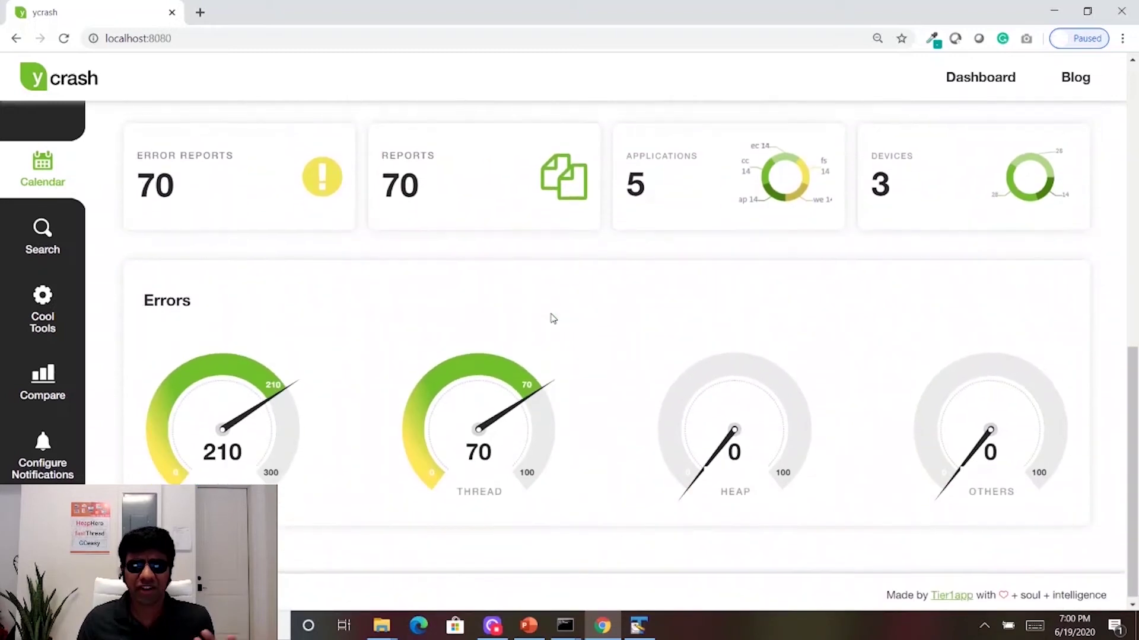
Switch the calendar back to June and open the 11:20pm ecpr incident of 17 June.
scroll(553, 318, up, 10)
click(476, 313)
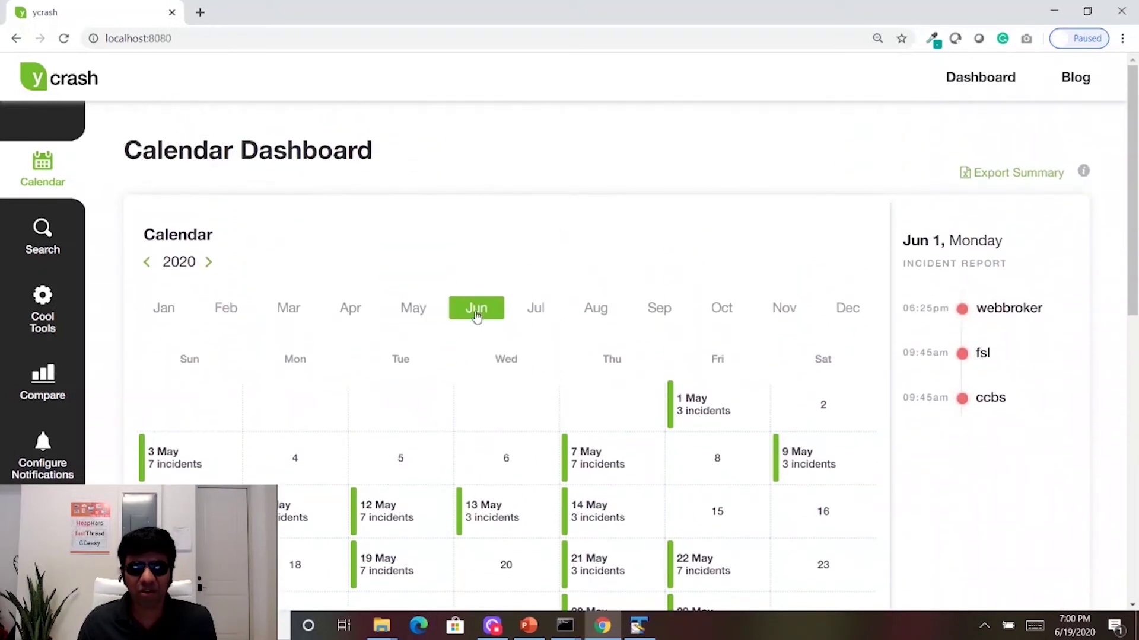
scroll(583, 338, down, 3)
mouse_move(513, 371)
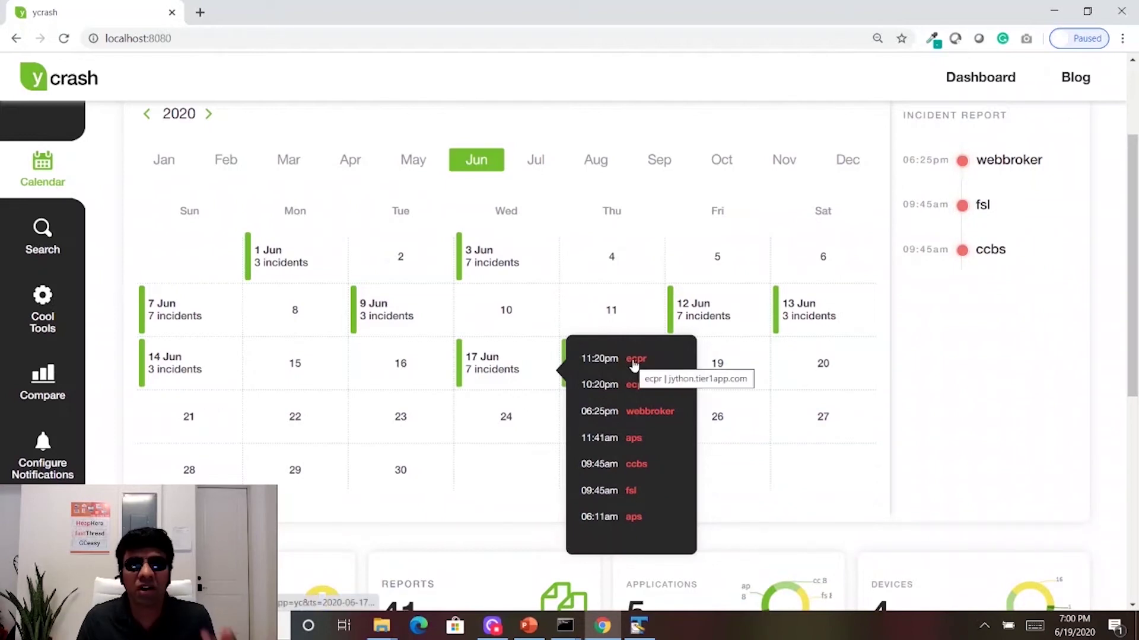
click(633, 360)
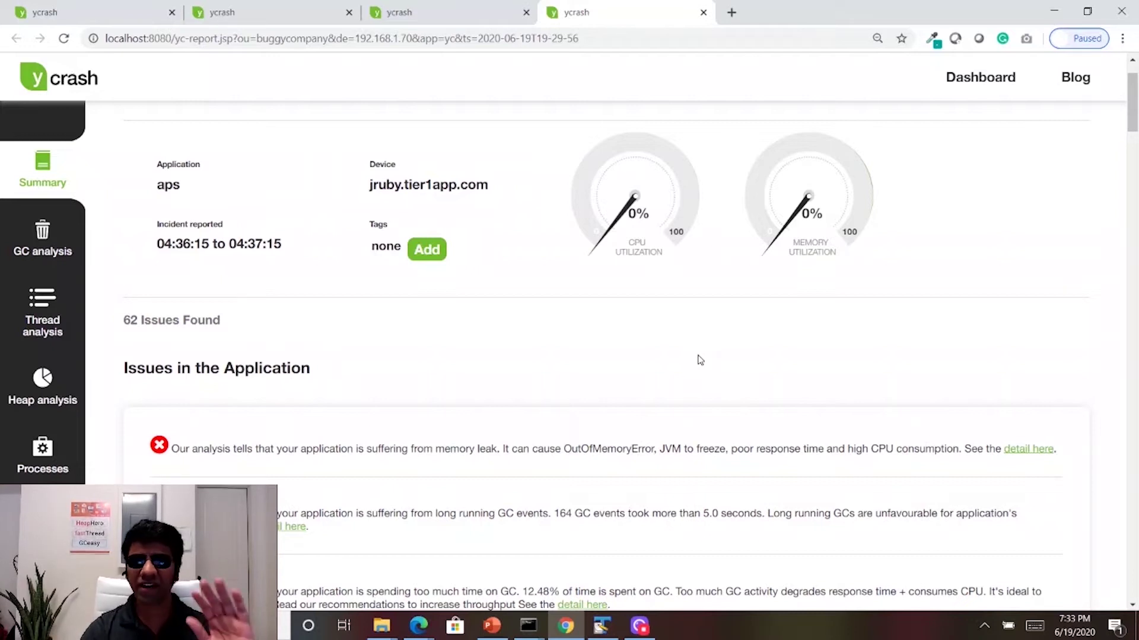
Examine the list of issues found in the application in the incident summary.
scroll(690, 366, down, 4)
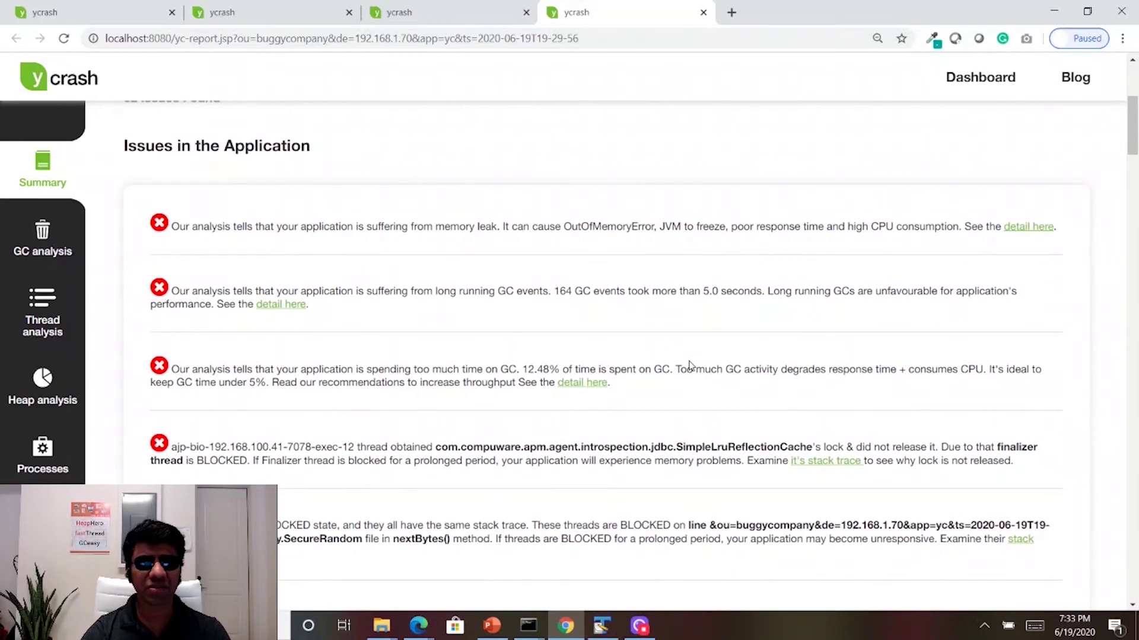
scroll(691, 365, up, 2)
scroll(691, 366, down, 1)
scroll(691, 366, down, 6)
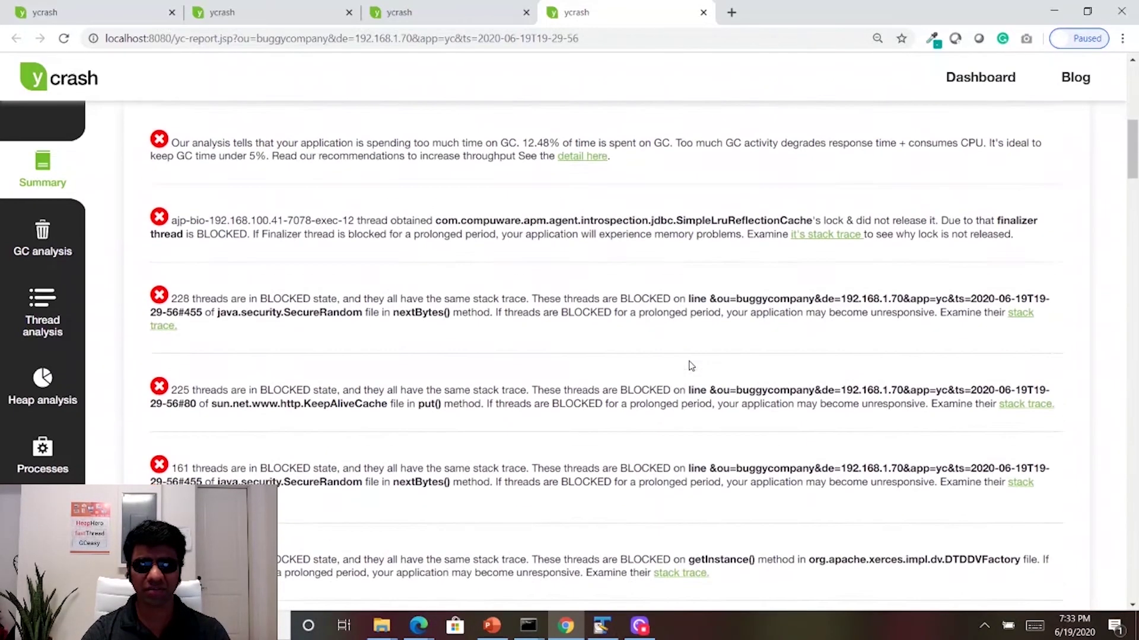
scroll(691, 366, up, 2)
scroll(691, 366, up, 1)
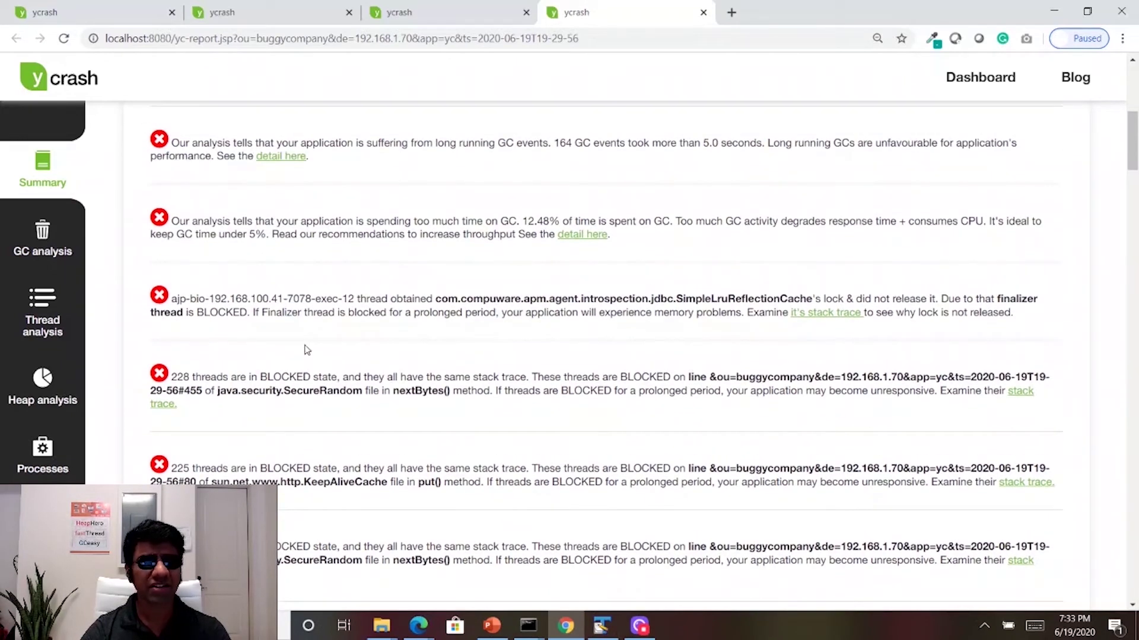
Open the GC analysis report and review its recommendations, JVM memory size and key performance indicators.
click(29, 244)
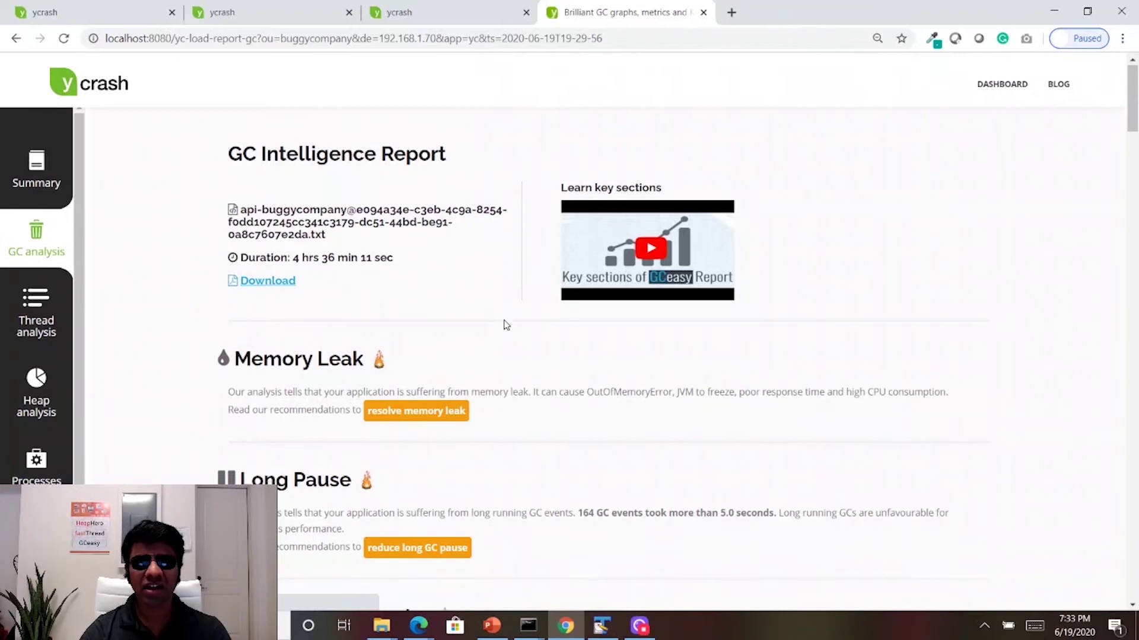
scroll(504, 323, down, 5)
scroll(506, 325, down, 4)
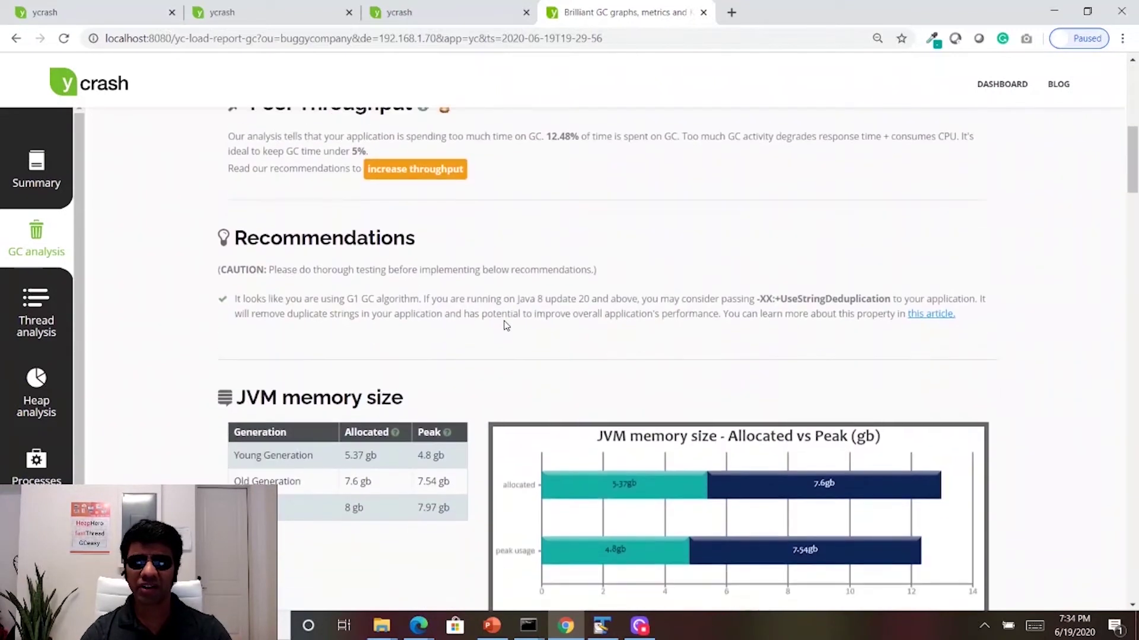
scroll(506, 326, down, 15)
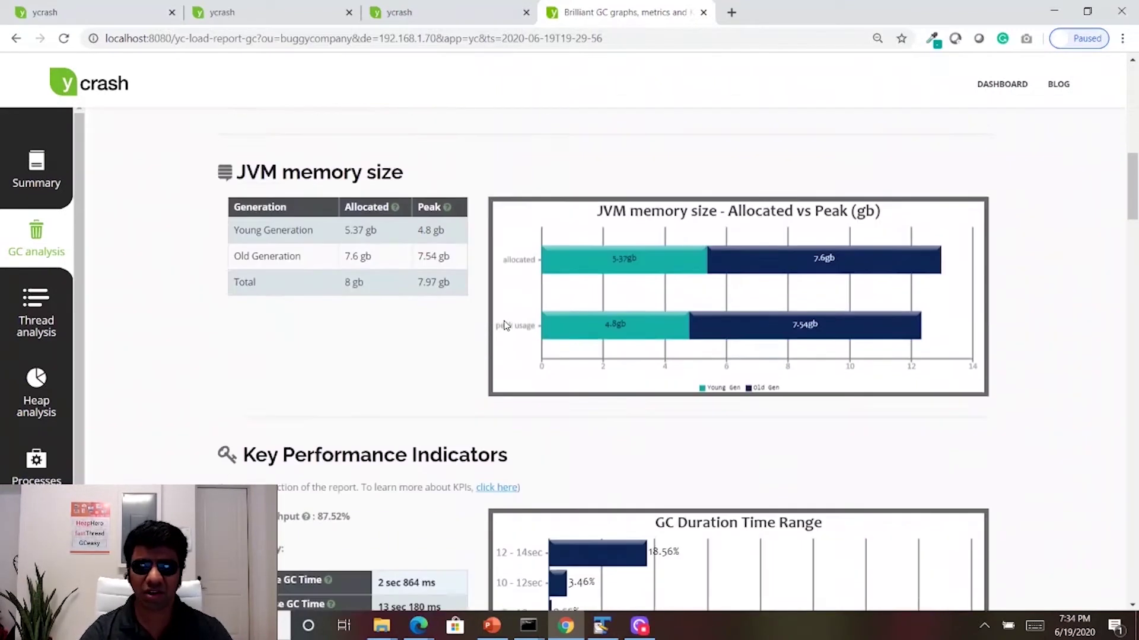
scroll(506, 326, down, 3)
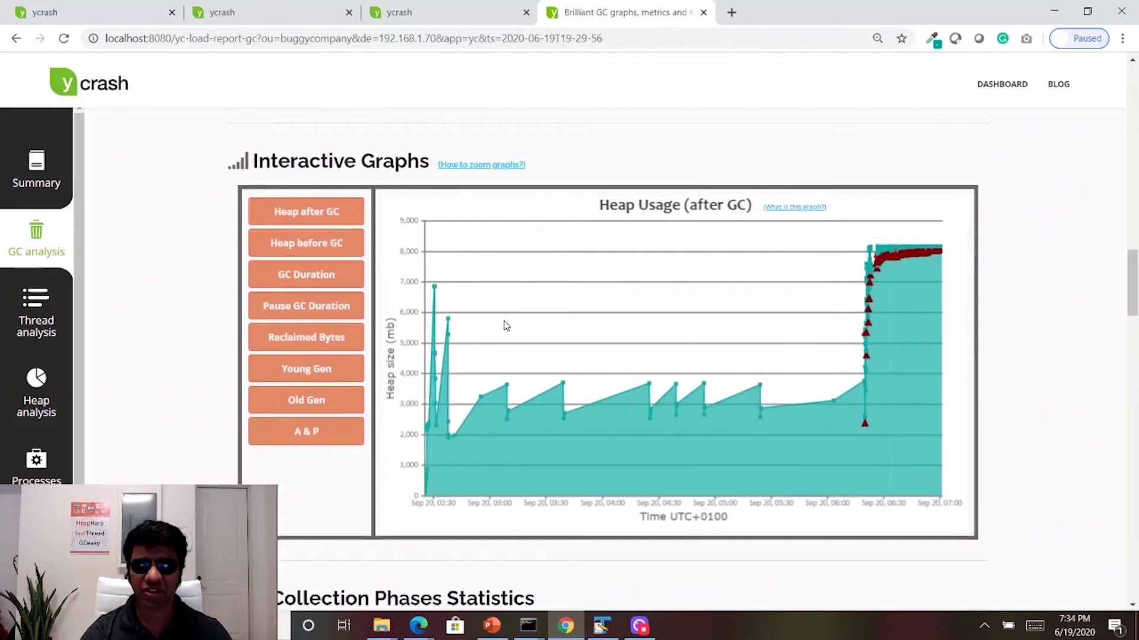
Inspect the heap usage after GC, then view the GC Duration and Reclaimed Bytes graphs.
mouse_move(451, 367)
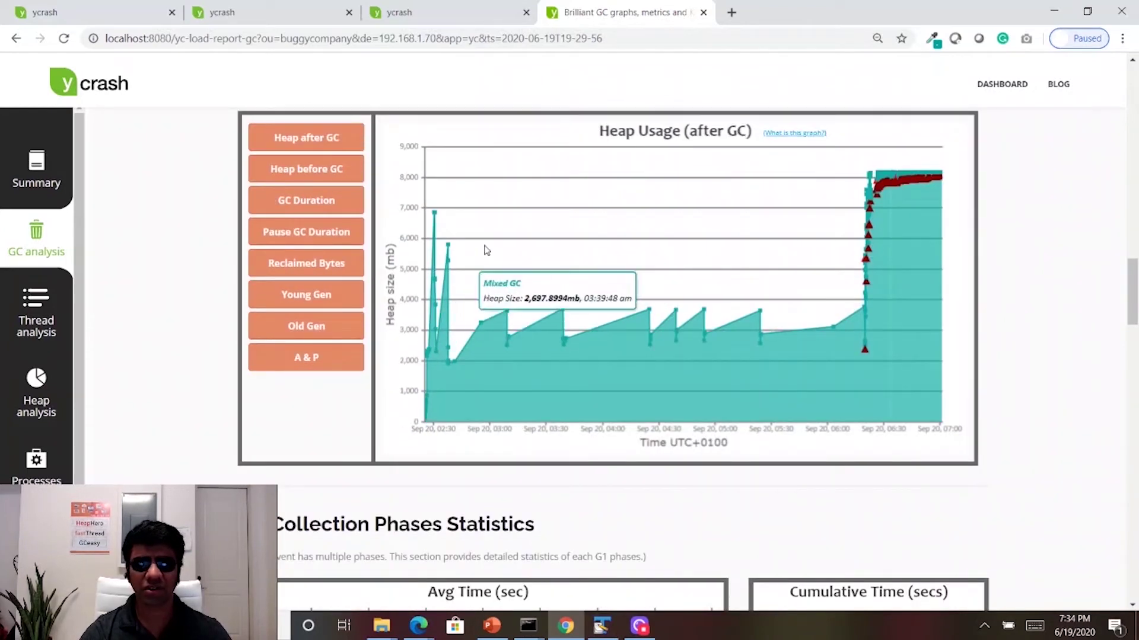
click(312, 202)
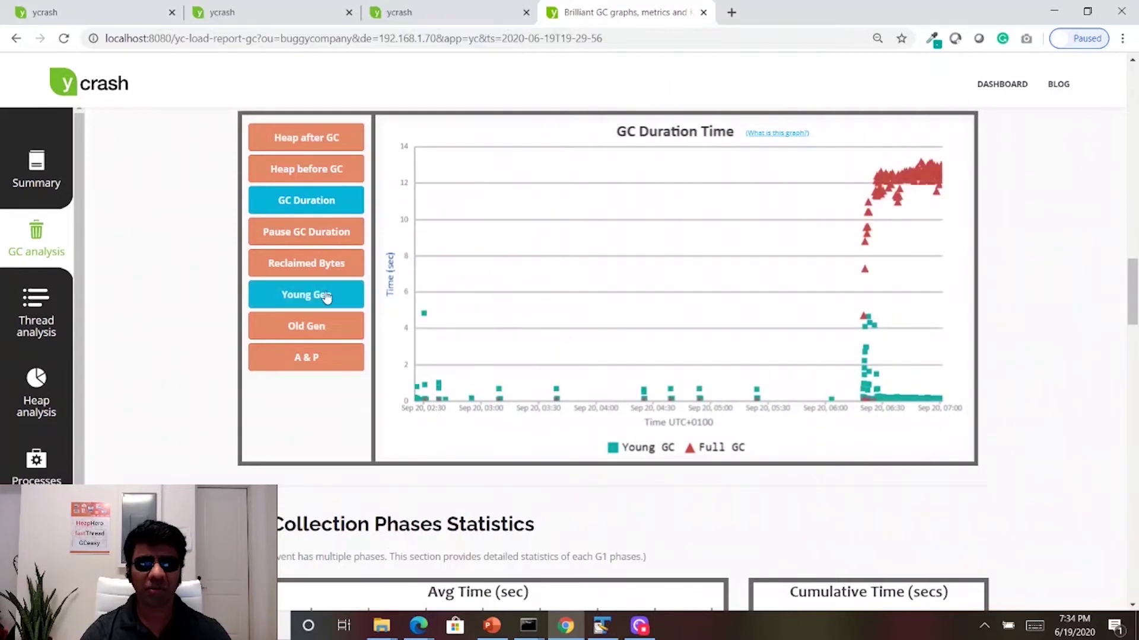
click(311, 265)
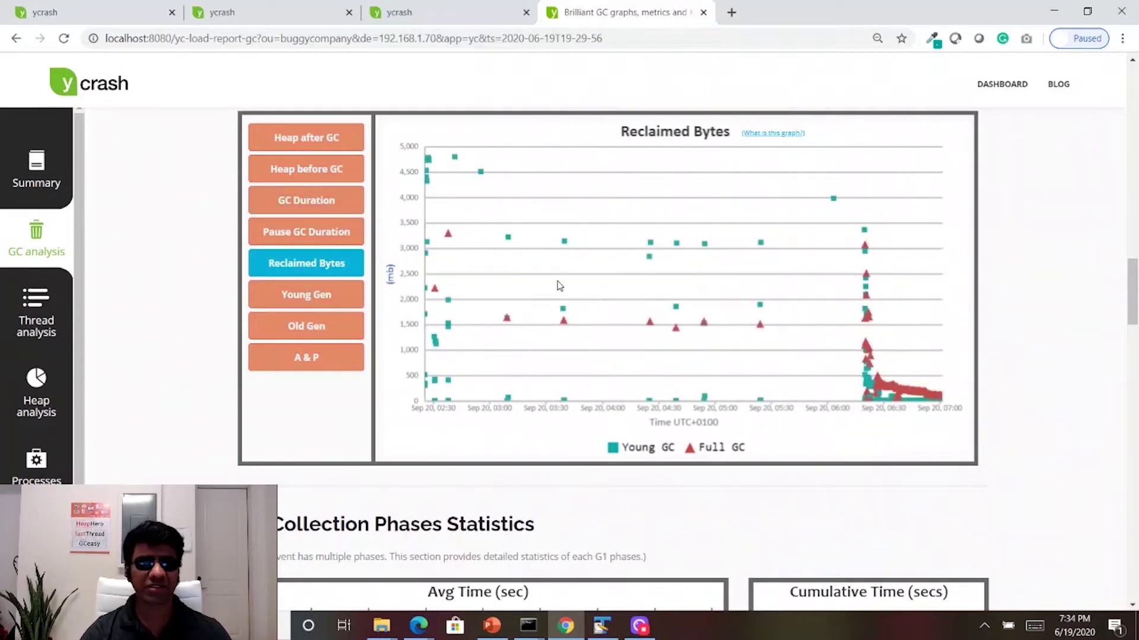
Open the thread analysis report and review the detected problems, thread counts, daemon split and heap size.
click(45, 314)
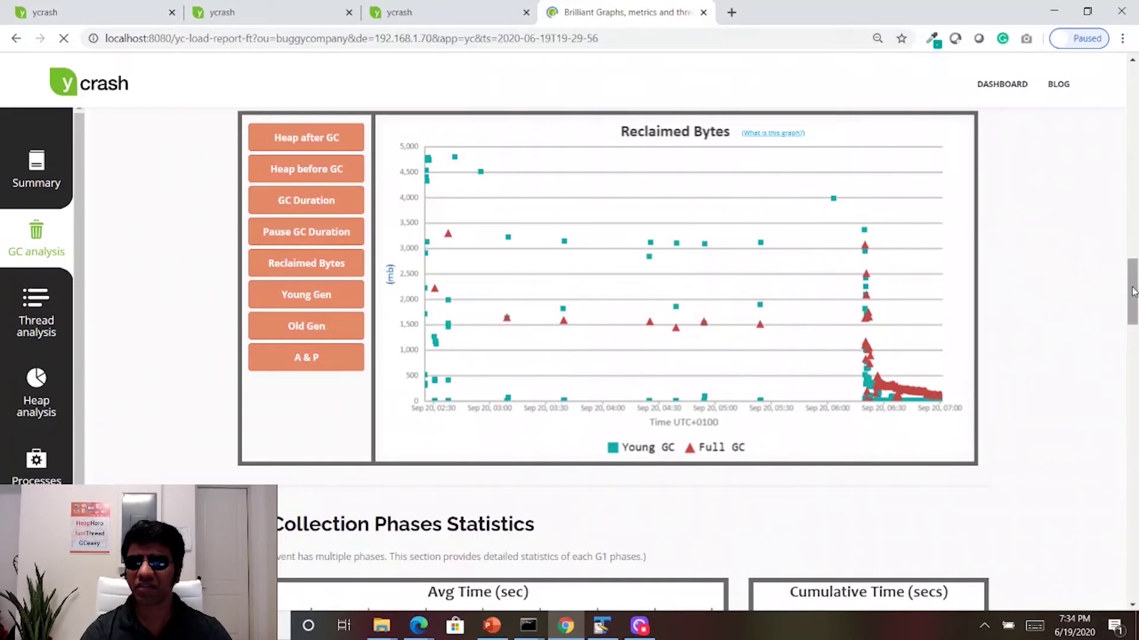
scroll(1032, 285, down, 20)
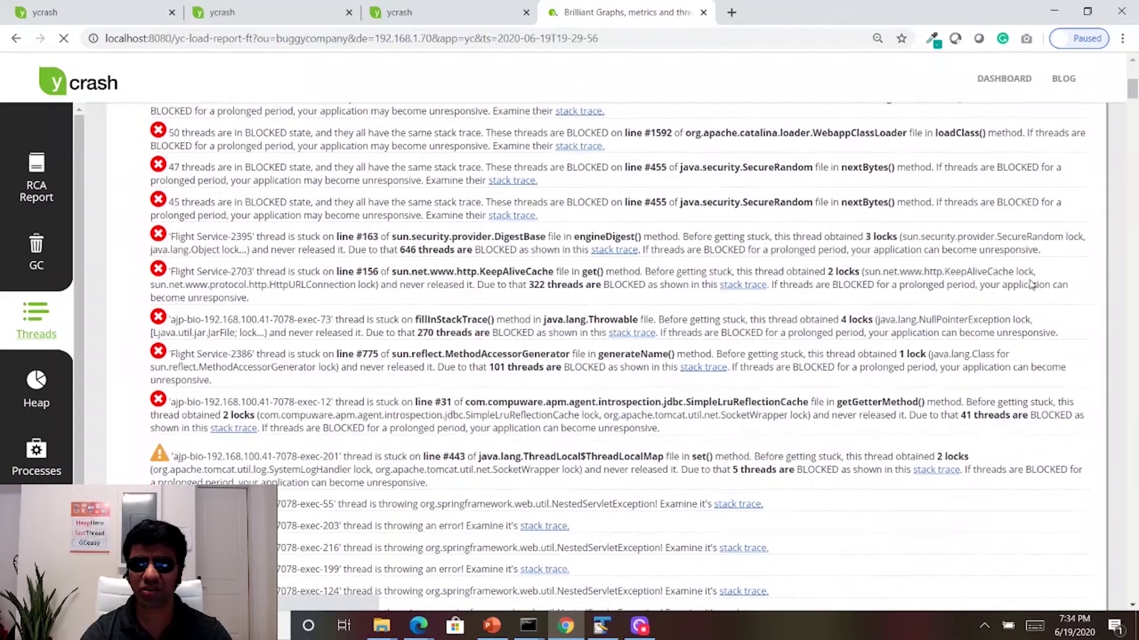
scroll(1031, 285, up, 15)
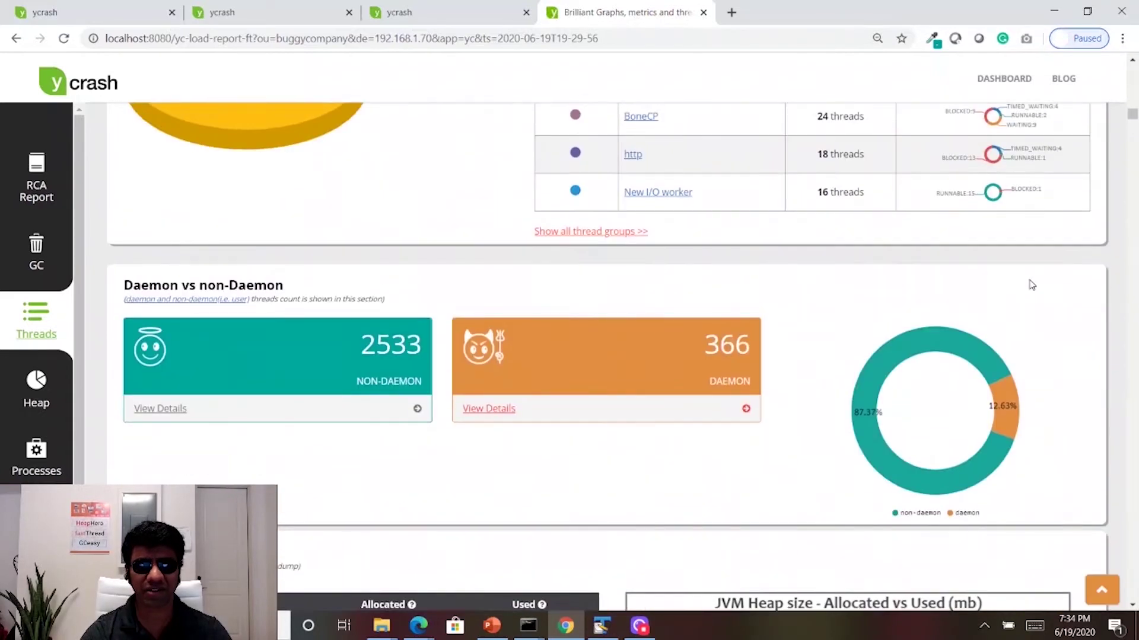
scroll(732, 331, down, 15)
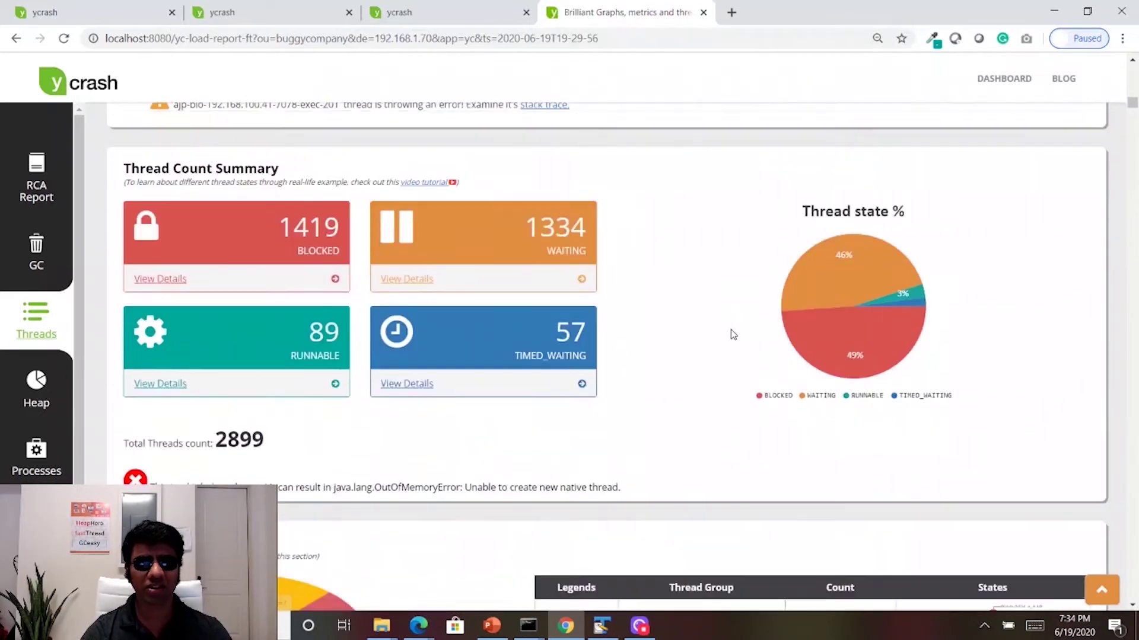
scroll(996, 315, down, 10)
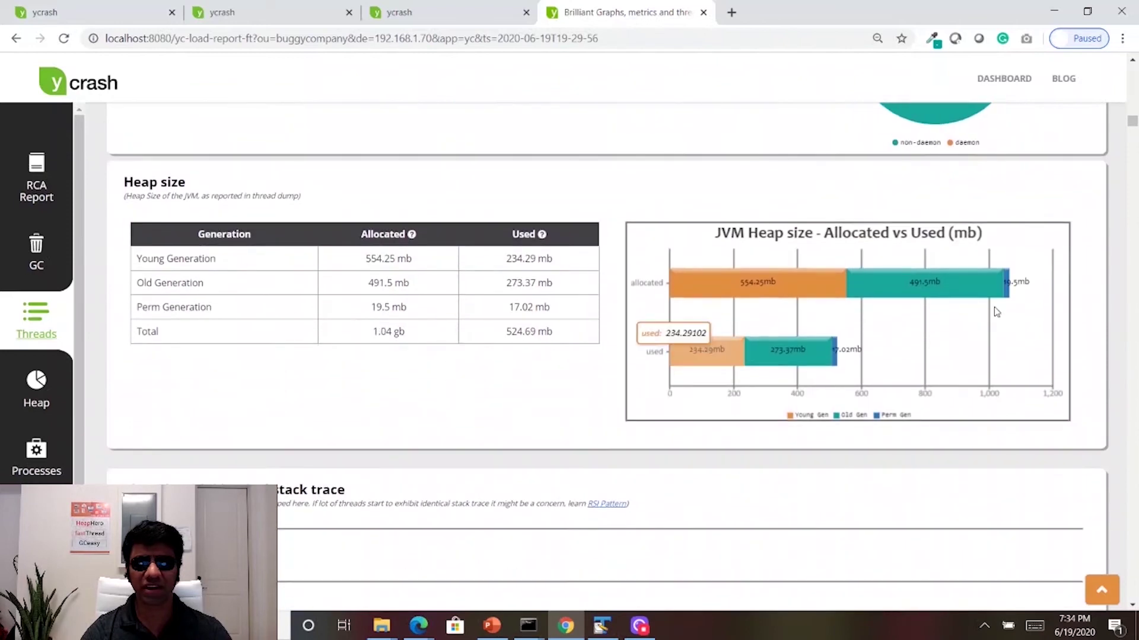
scroll(997, 312, up, 4)
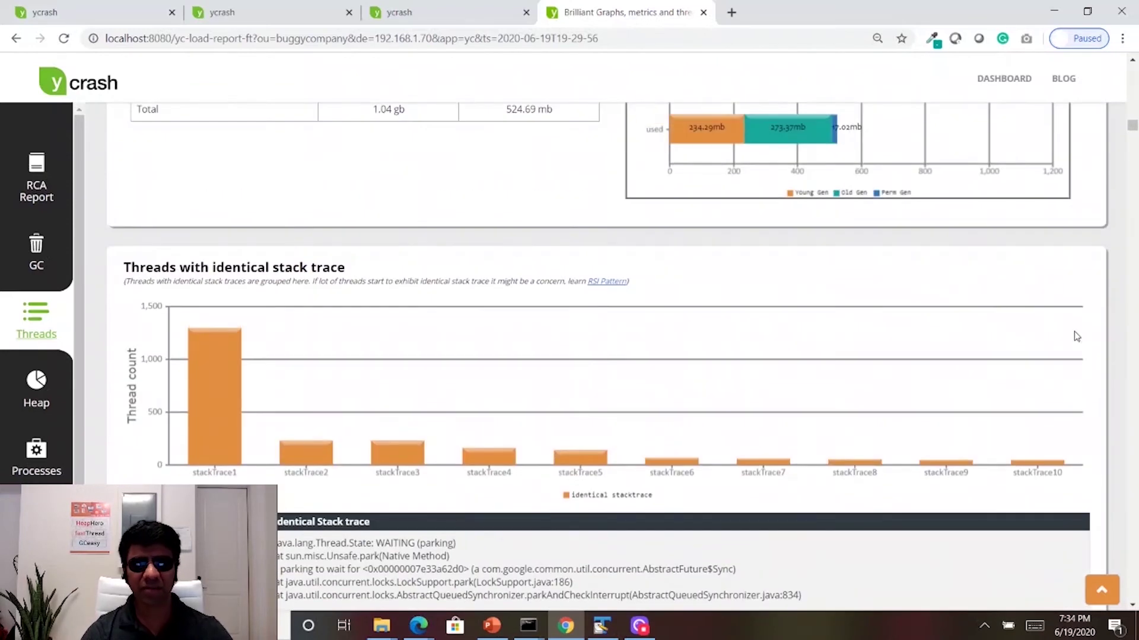
Examine the stuck finalizer thread's blocking graph and the flame graph of thread call stacks in the thread report.
drag(1132, 126, 1132, 542)
scroll(830, 469, down, 2)
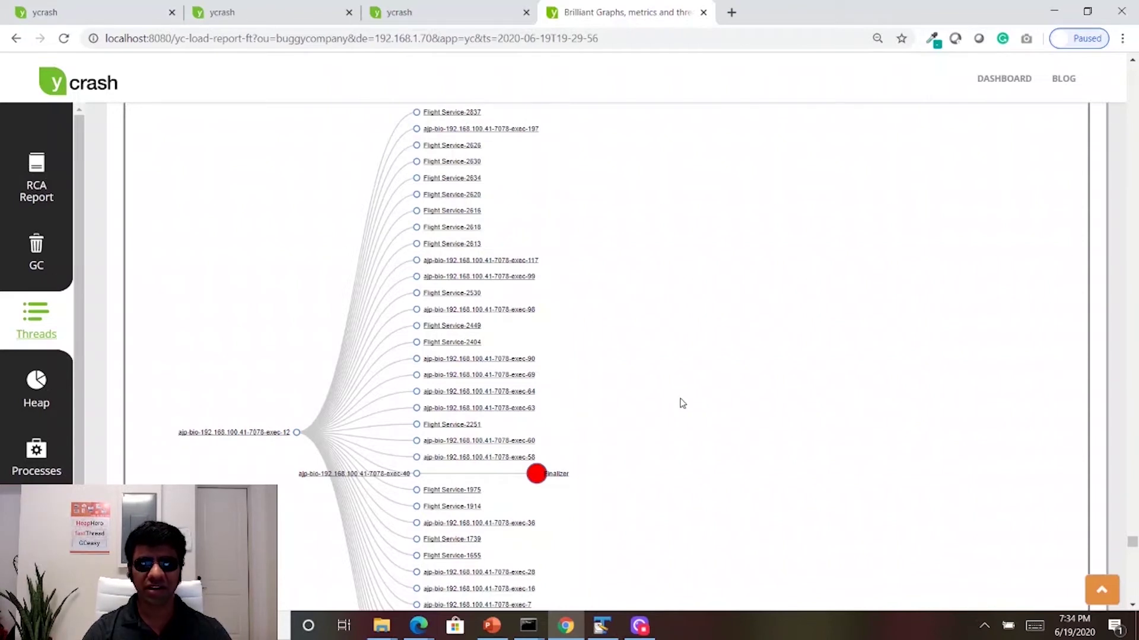
scroll(682, 404, up, 3)
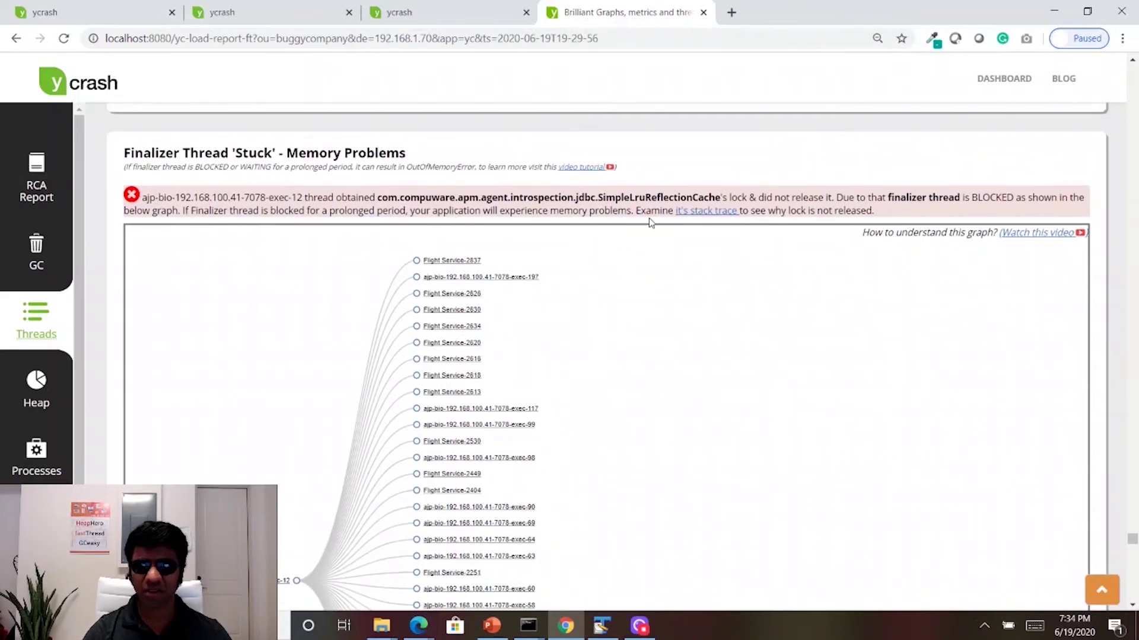
scroll(730, 338, up, 2)
scroll(730, 338, down, 15)
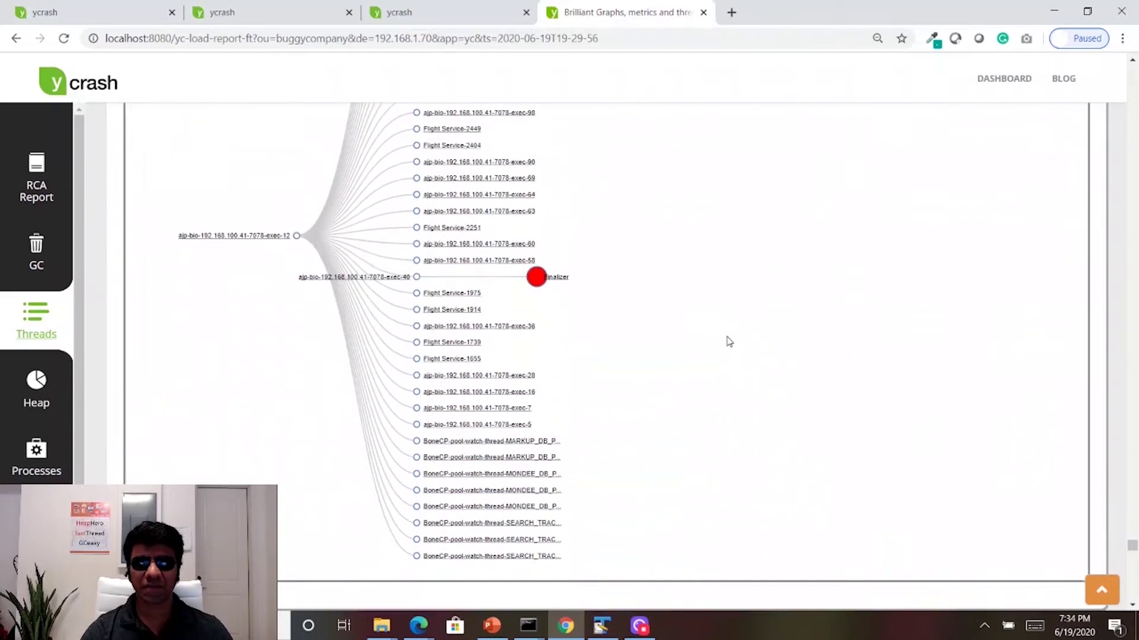
scroll(729, 343, down, 3)
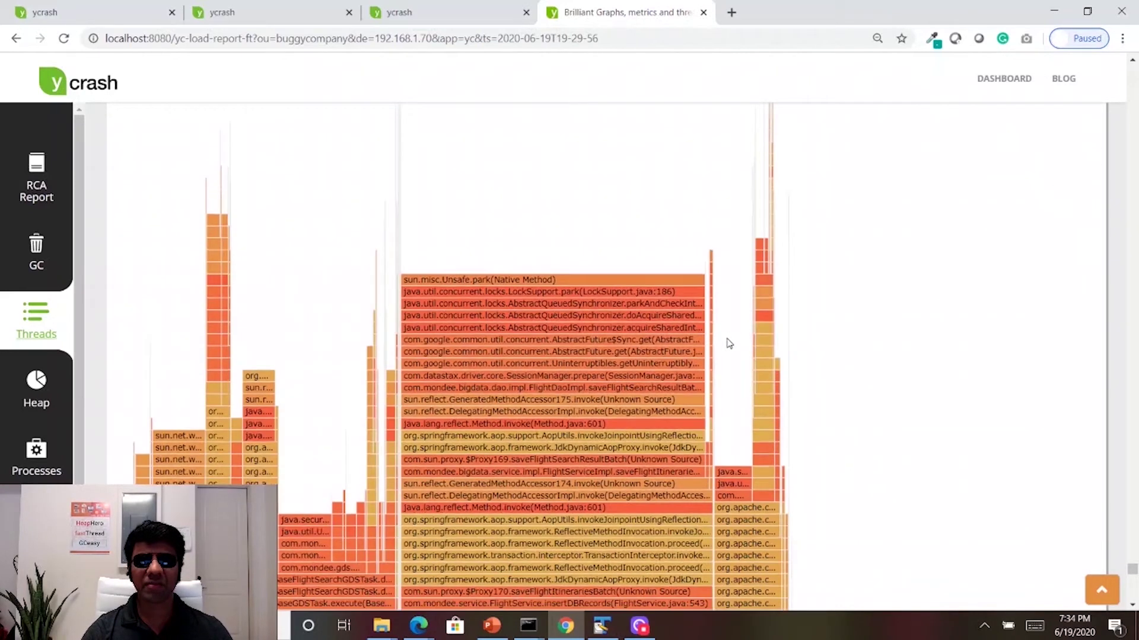
scroll(729, 344, down, 2)
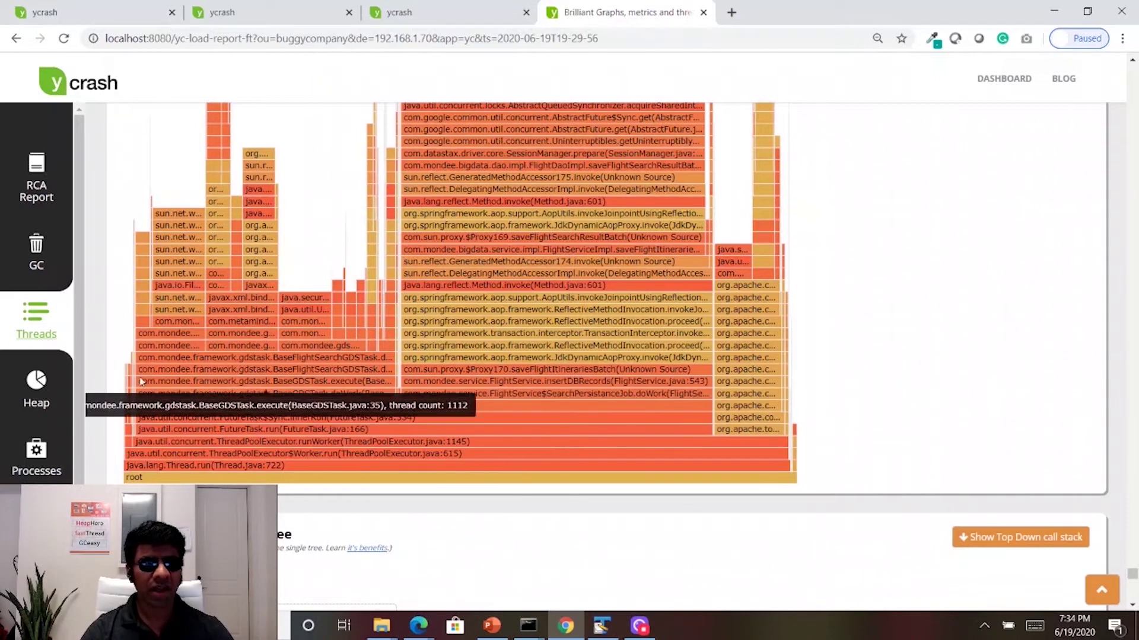
Open the heap analysis report and review the heap statistics, memory by class and large objects.
click(38, 380)
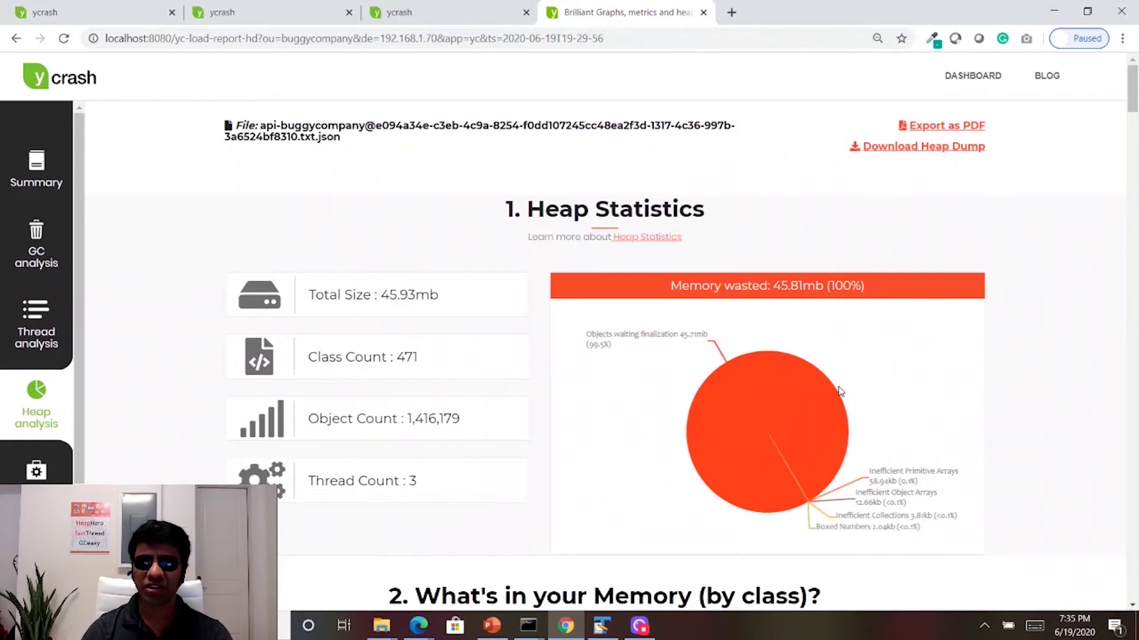
scroll(839, 391, down, 5)
scroll(840, 393, down, 3)
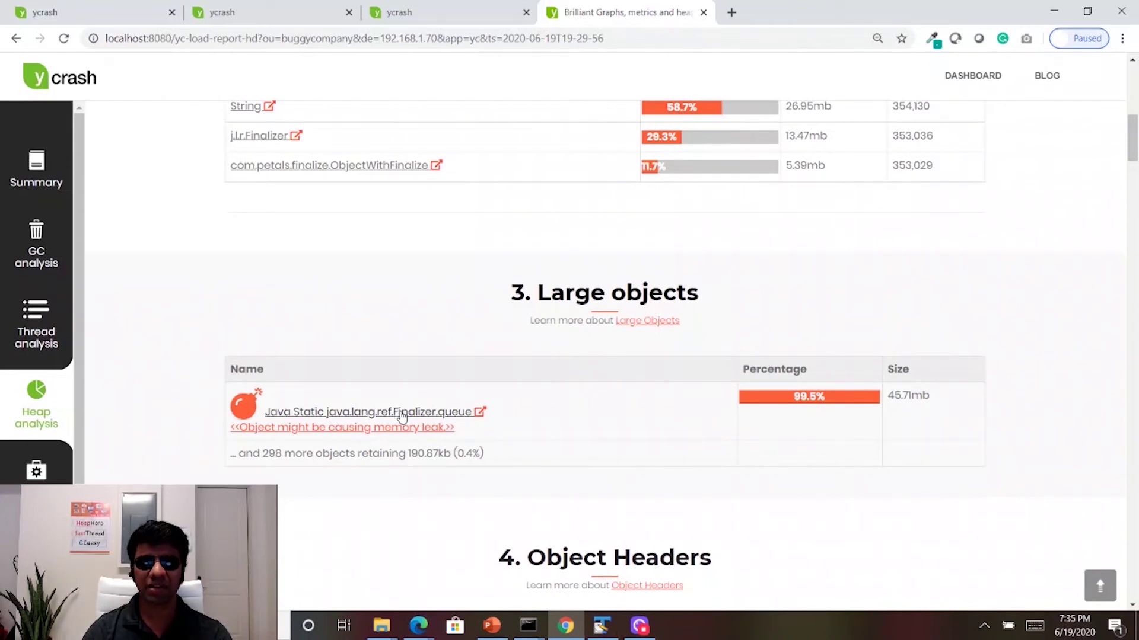
Open the object tree of java.lang.ref.Finalizer.queue and expand the Finalizer.referent and ObjectWithFinalize.data references.
click(402, 415)
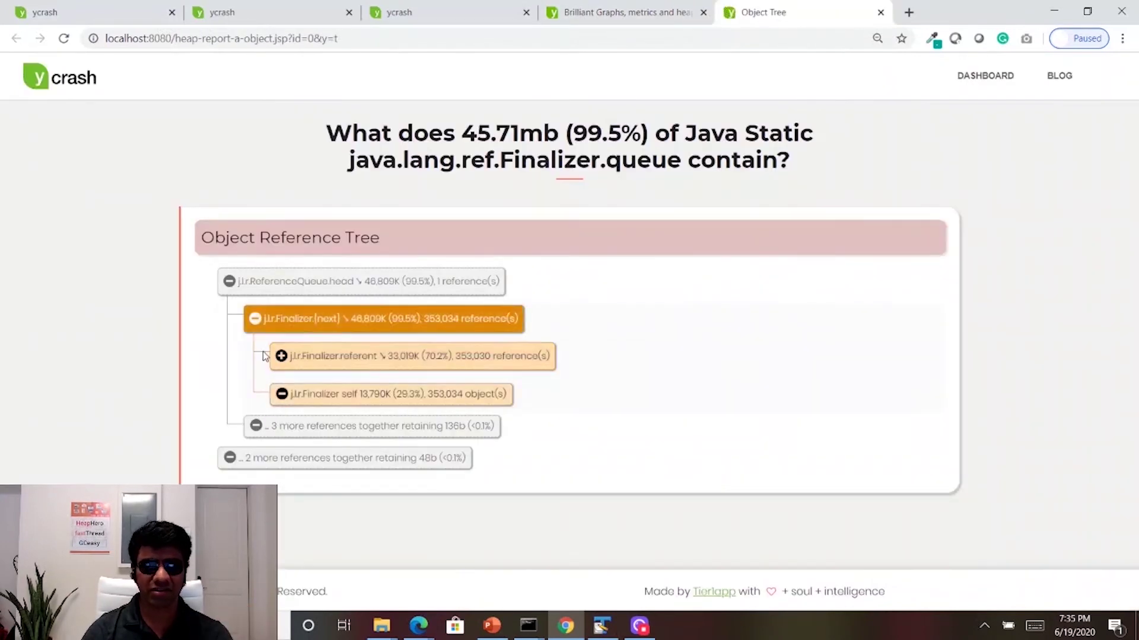
click(286, 367)
click(379, 394)
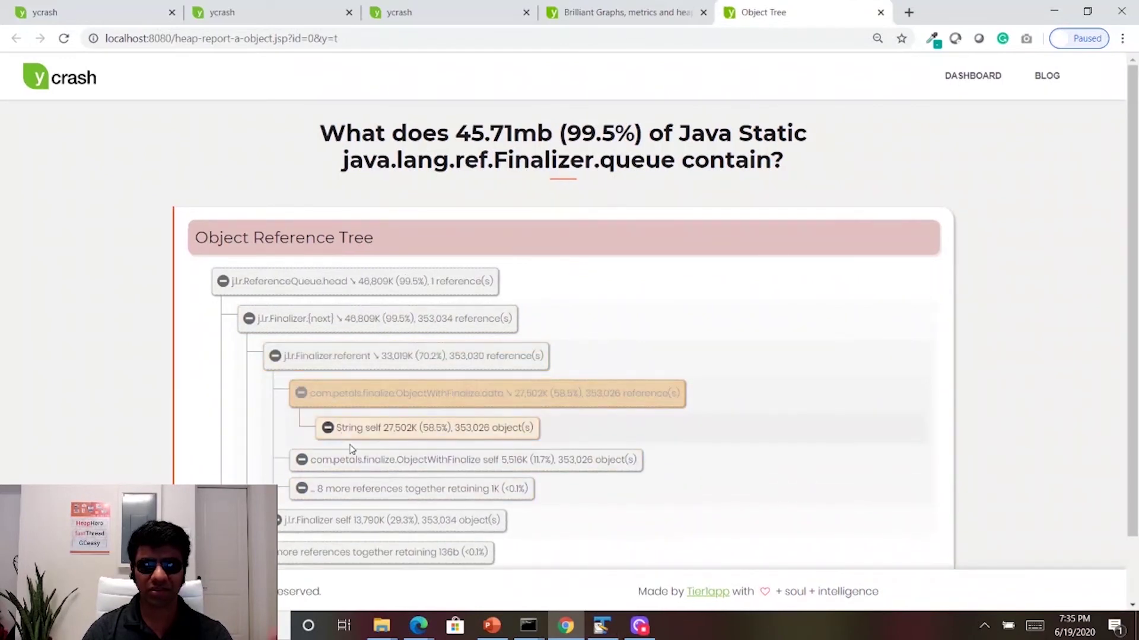
Return to the heap report, open the incident's Processes report and review the process types, counts and utilization table.
click(591, 9)
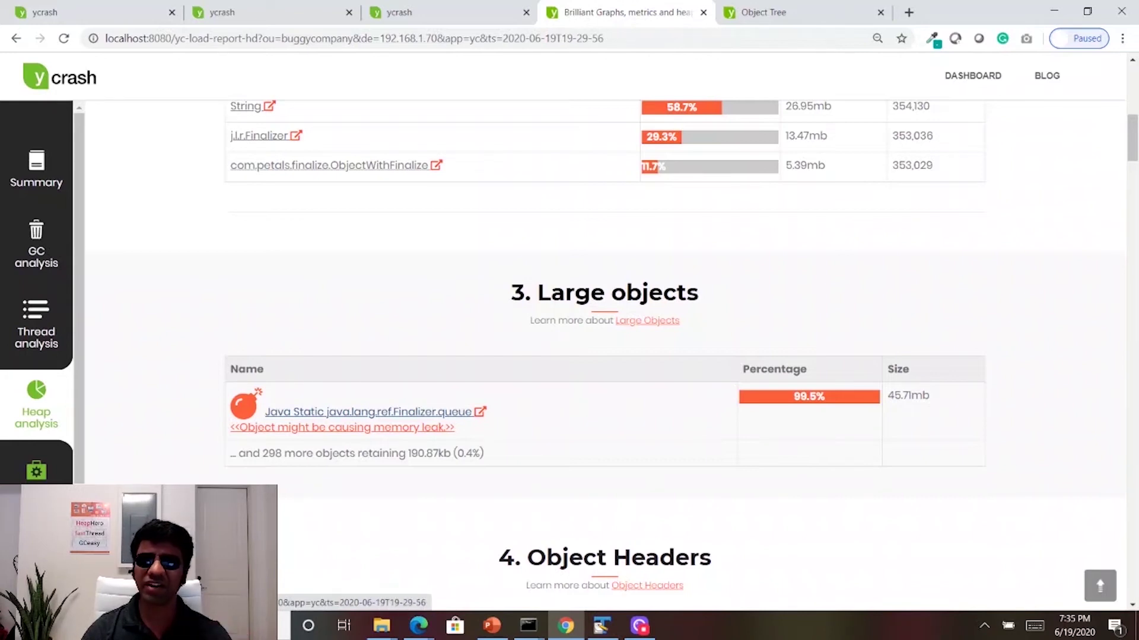
click(36, 472)
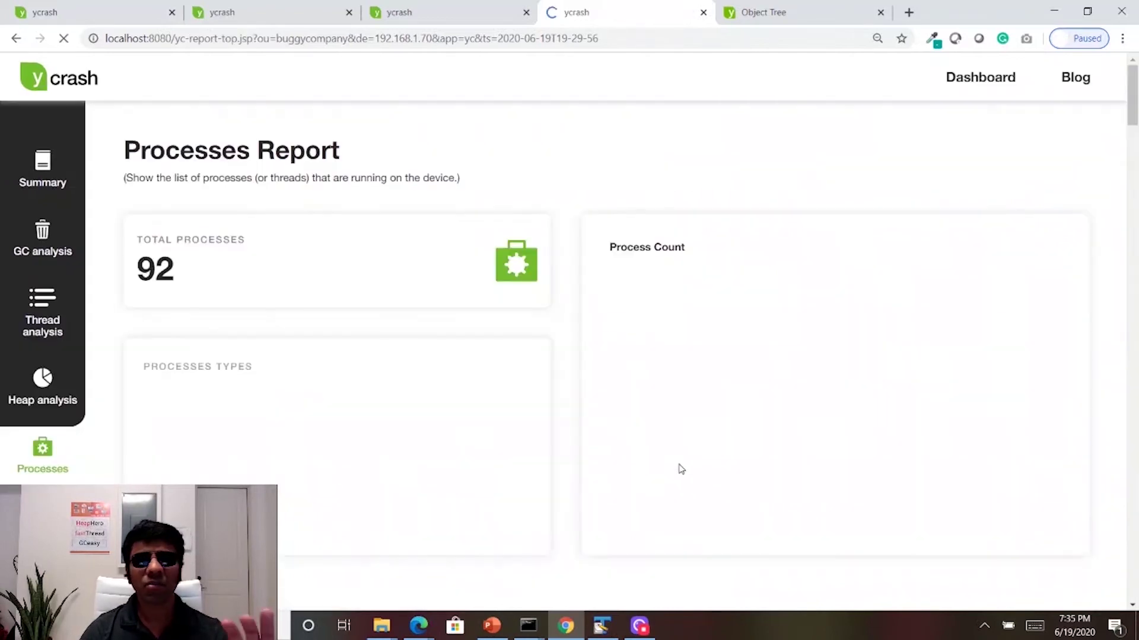
scroll(680, 469, down, 3)
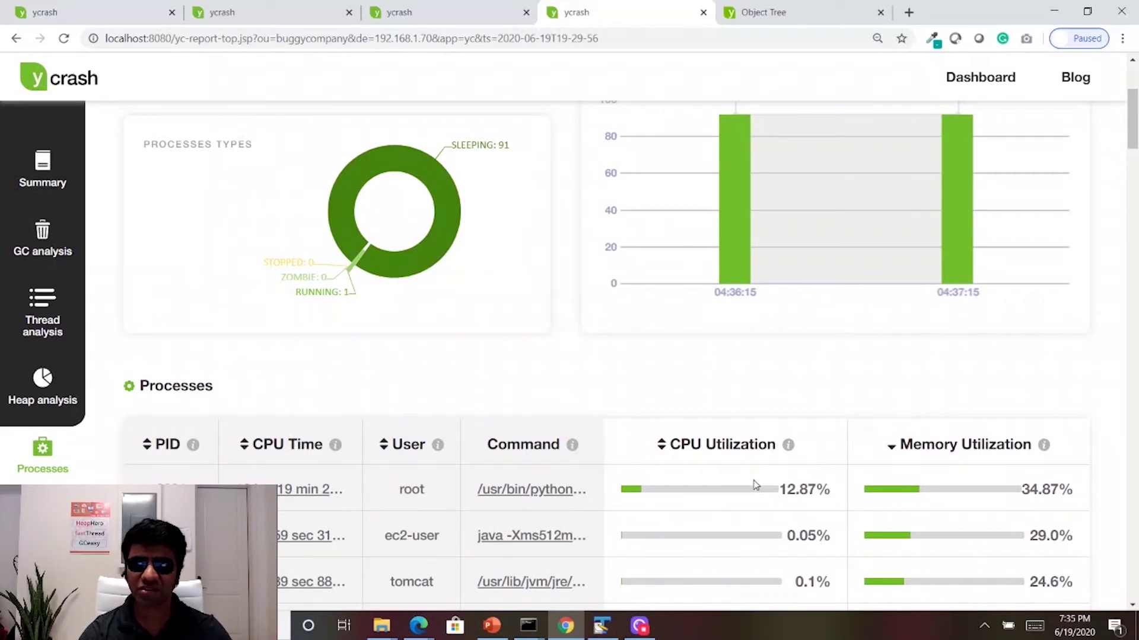
Review CPU and memory utilization in the Processes table, and open the incident's Storage Report to examine disk usage per file system.
scroll(756, 482, down, 3)
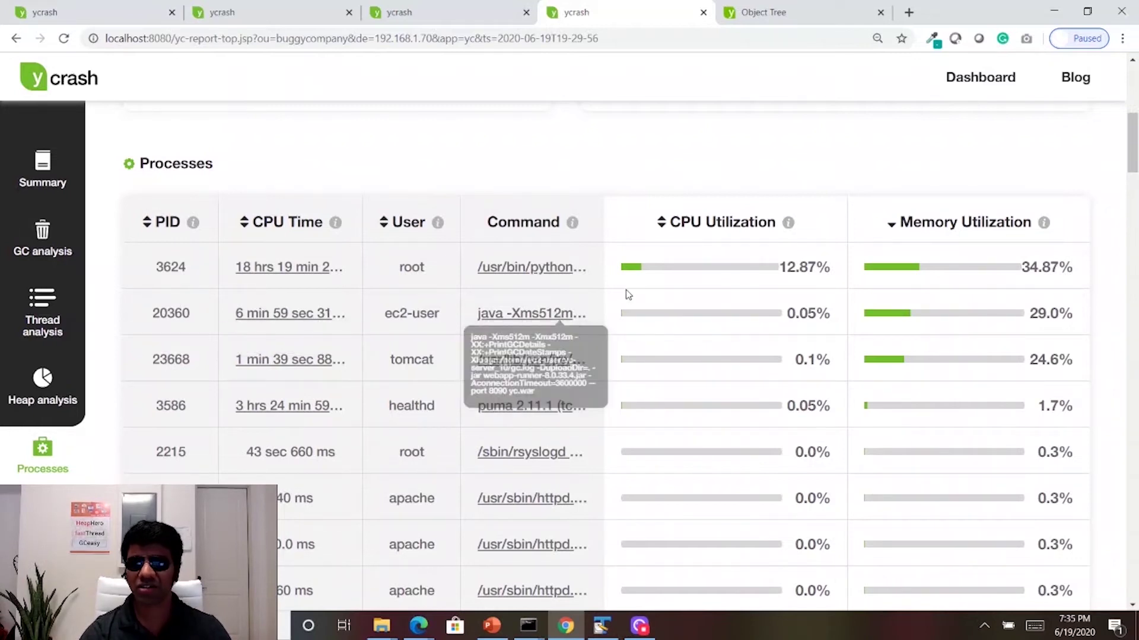
scroll(1044, 419, down, 5)
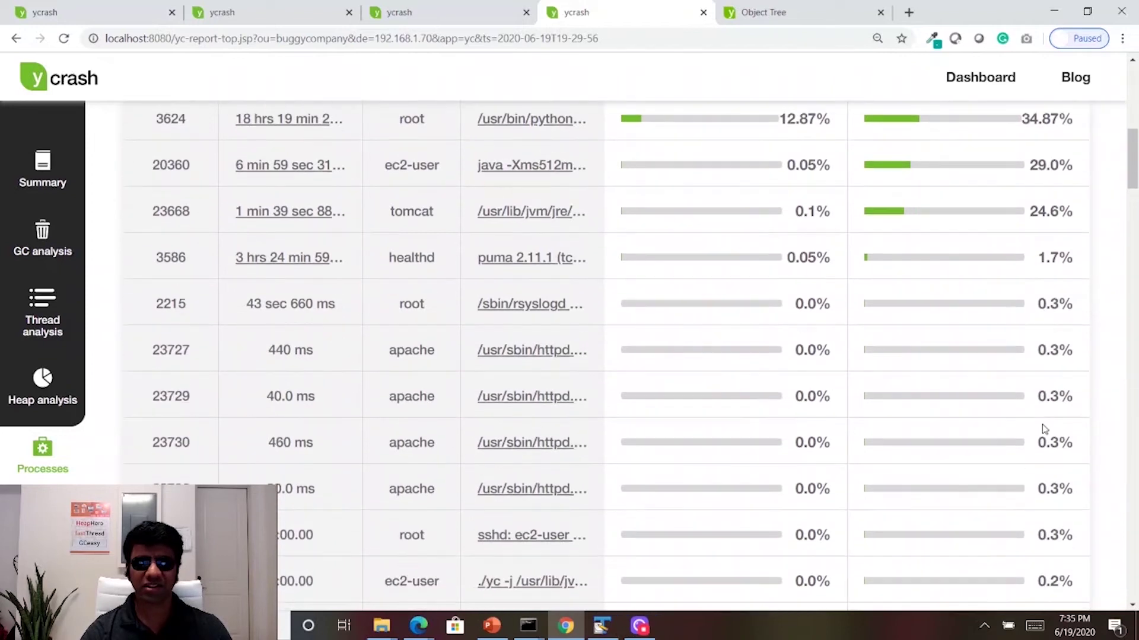
click(474, 525)
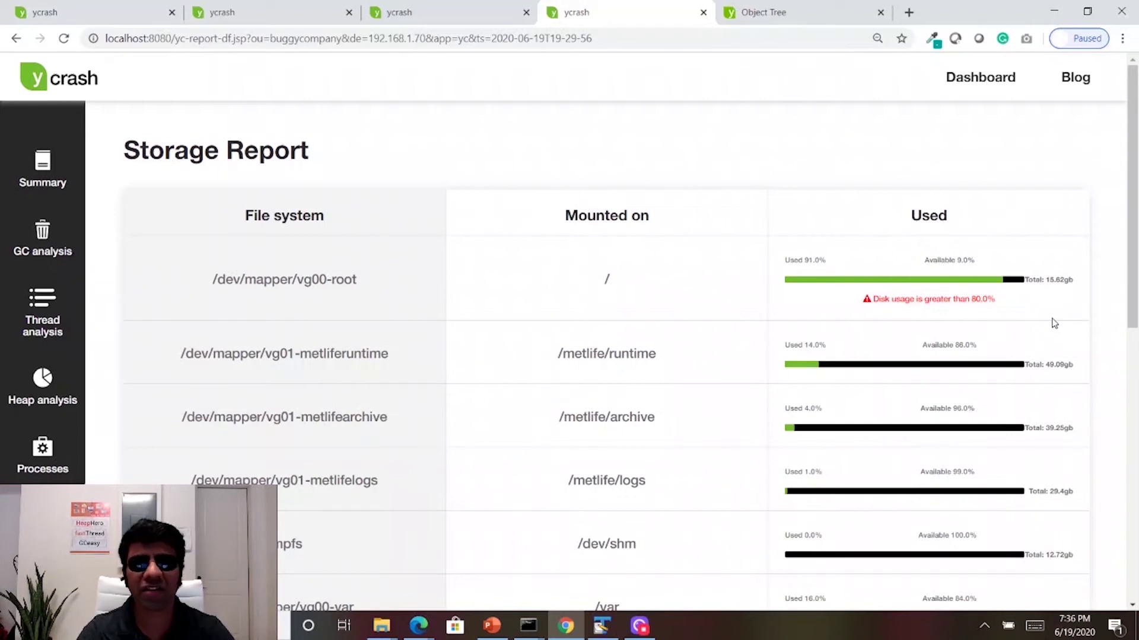
scroll(45, 445, down, 2)
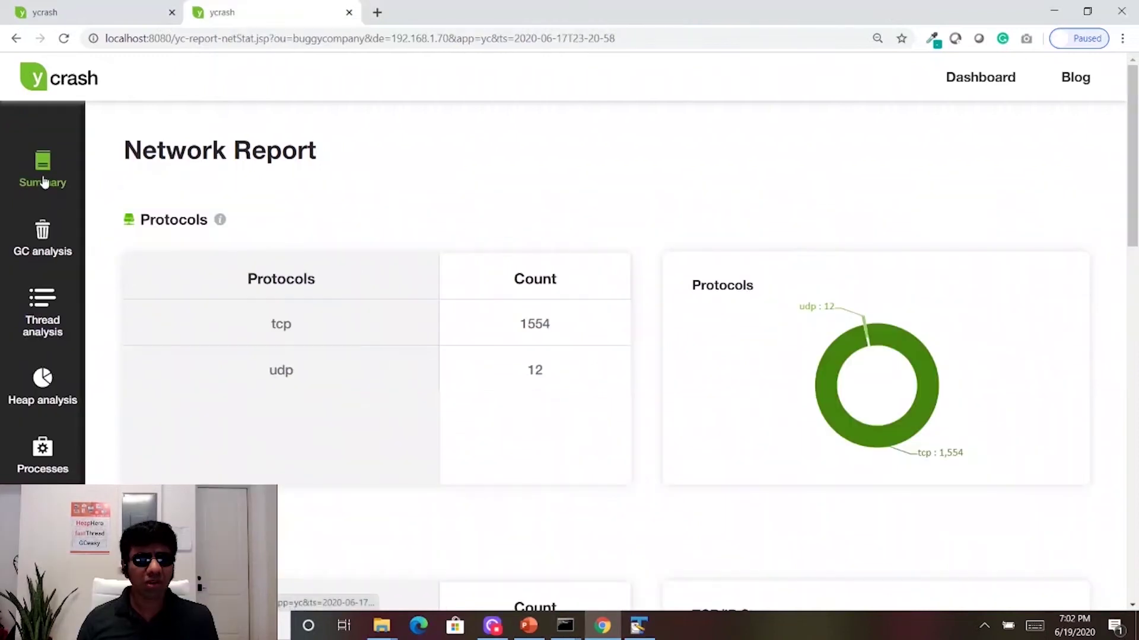
From the Network Report, open the incident's RCA summary and return to the Calendar Dashboard to view the June 2020 incidents.
click(44, 180)
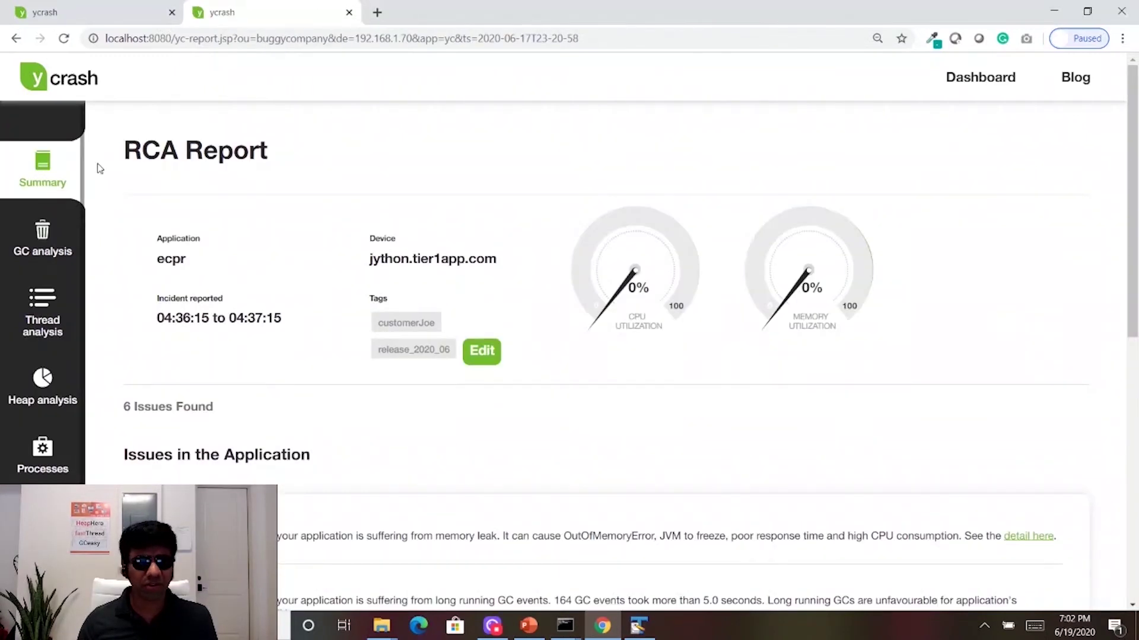
click(972, 83)
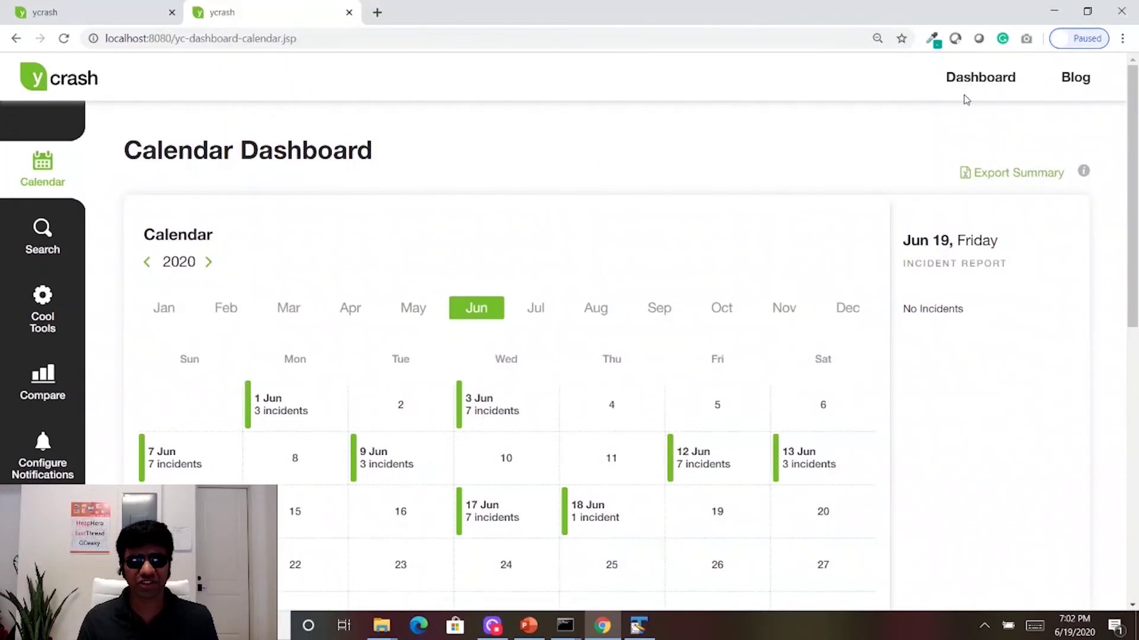
scroll(769, 326, down, 1)
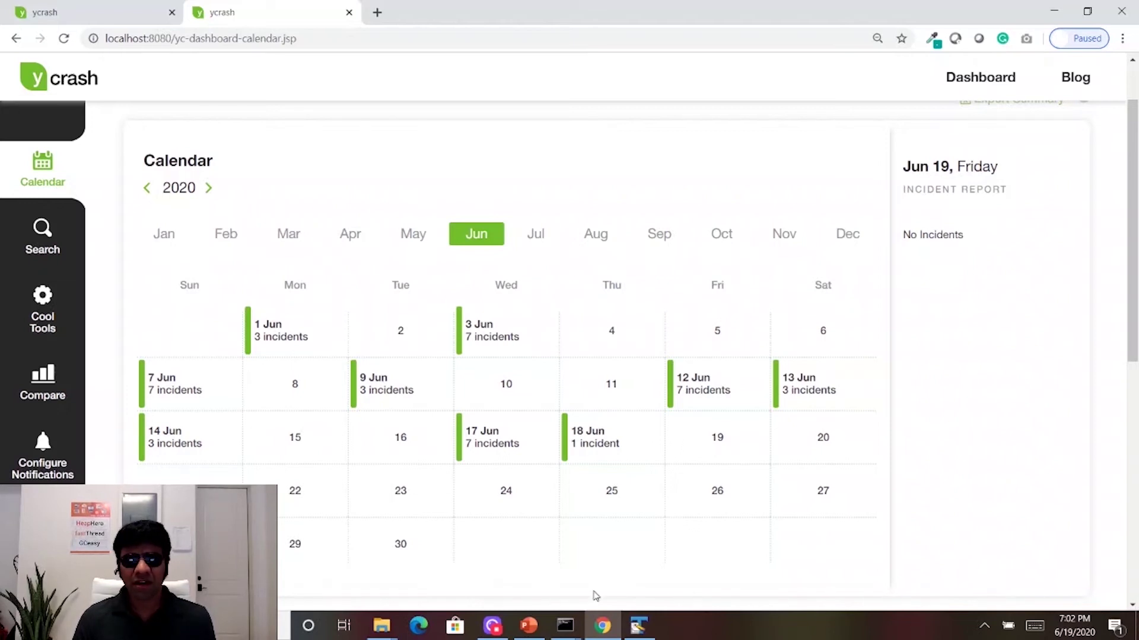
Switch to Command Prompt and run "yc -c C:\workspace\tmp\yc-config.yaml -p 15936" to capture diagnostic data for the process.
mouse_move(565, 626)
click(614, 571)
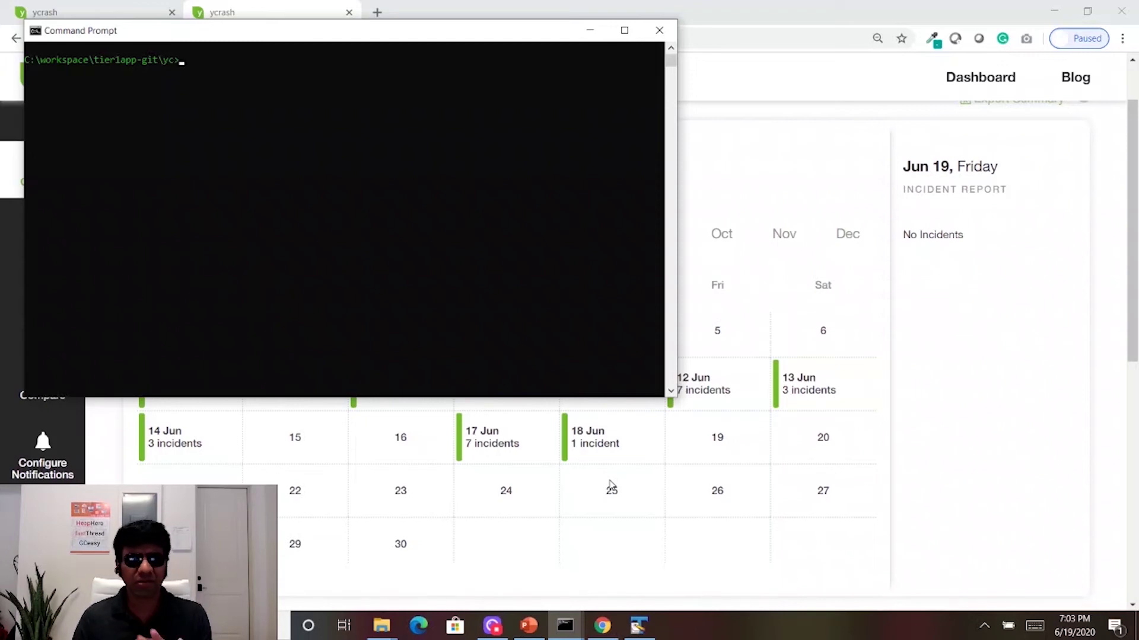
text(yc -c)
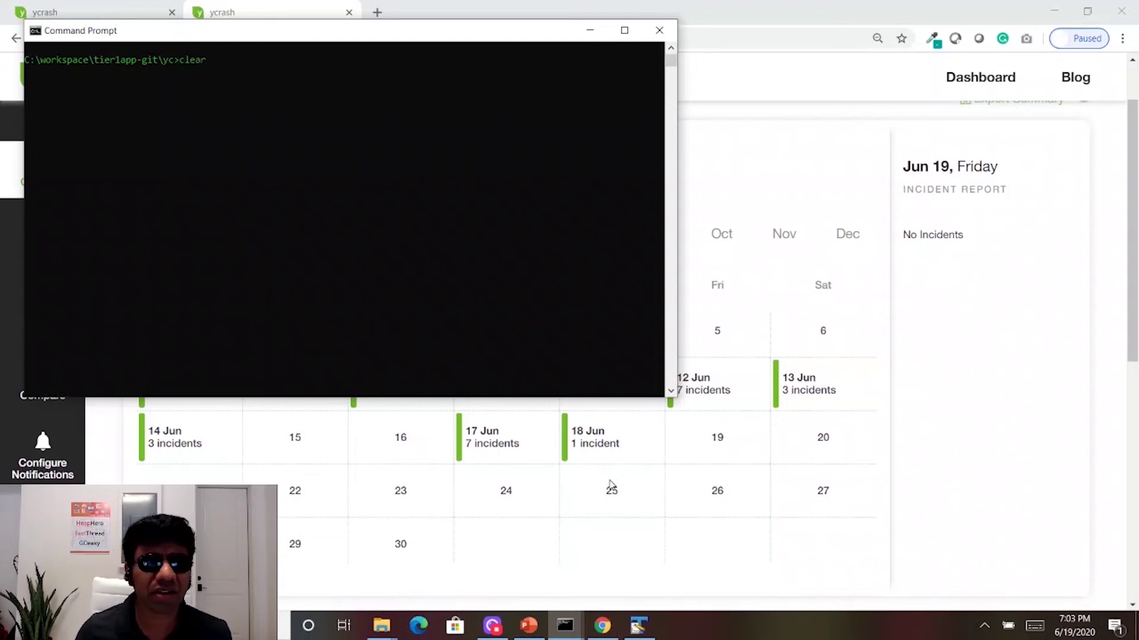
text(C:\workspace\tmp\yc-config.yaml -p 15936)
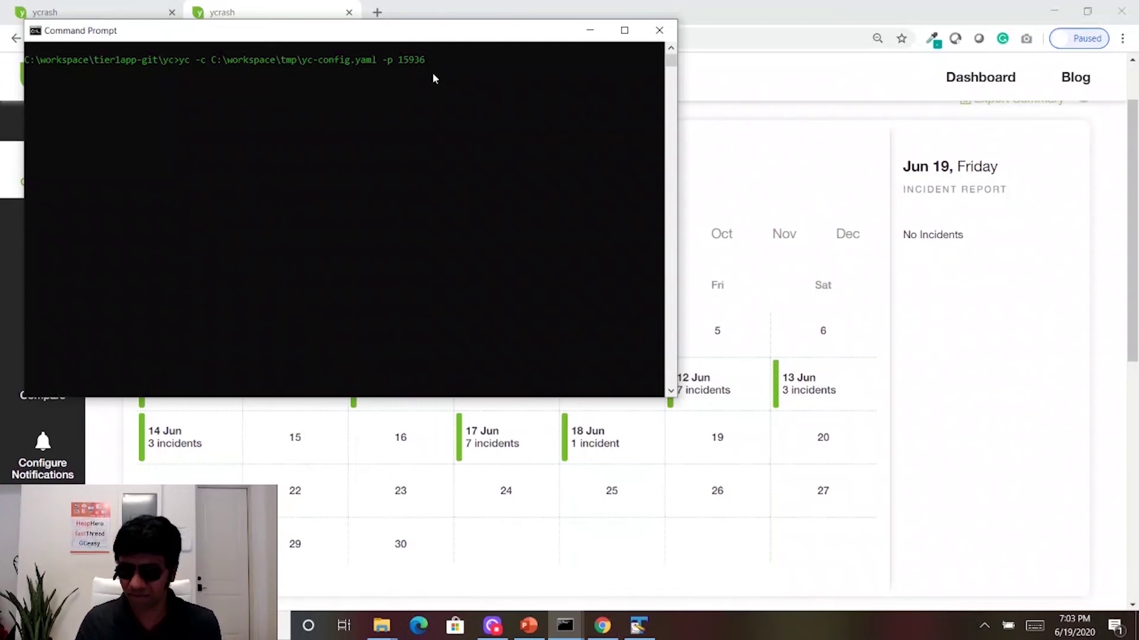
key(Return)
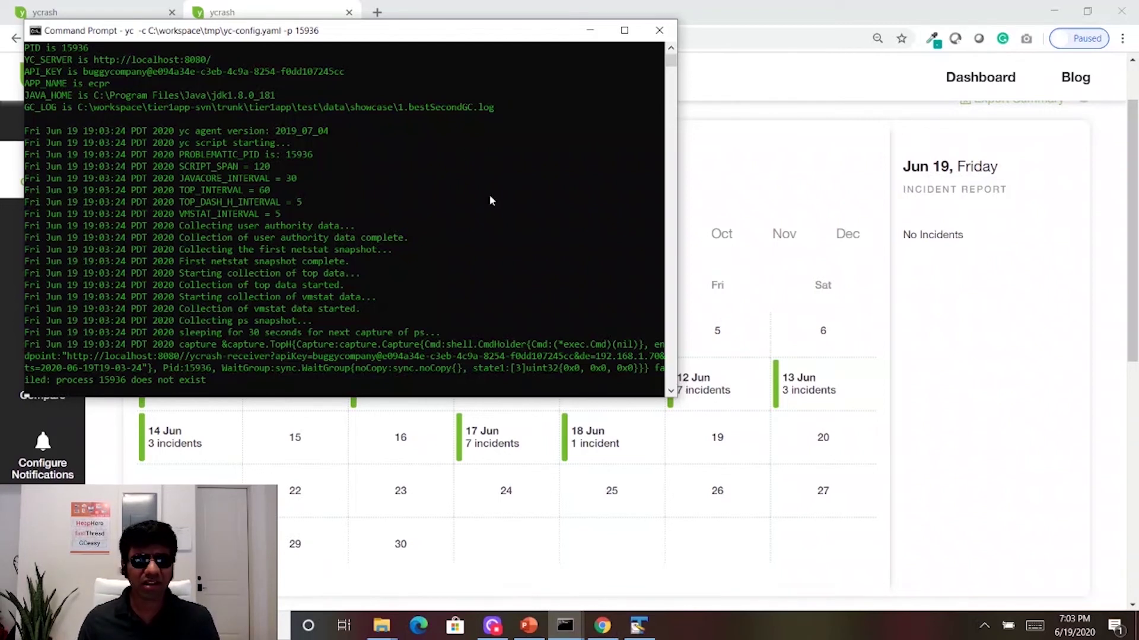
Return to the browser, reload the Calendar Dashboard and inspect the incidents for 19 June.
click(766, 160)
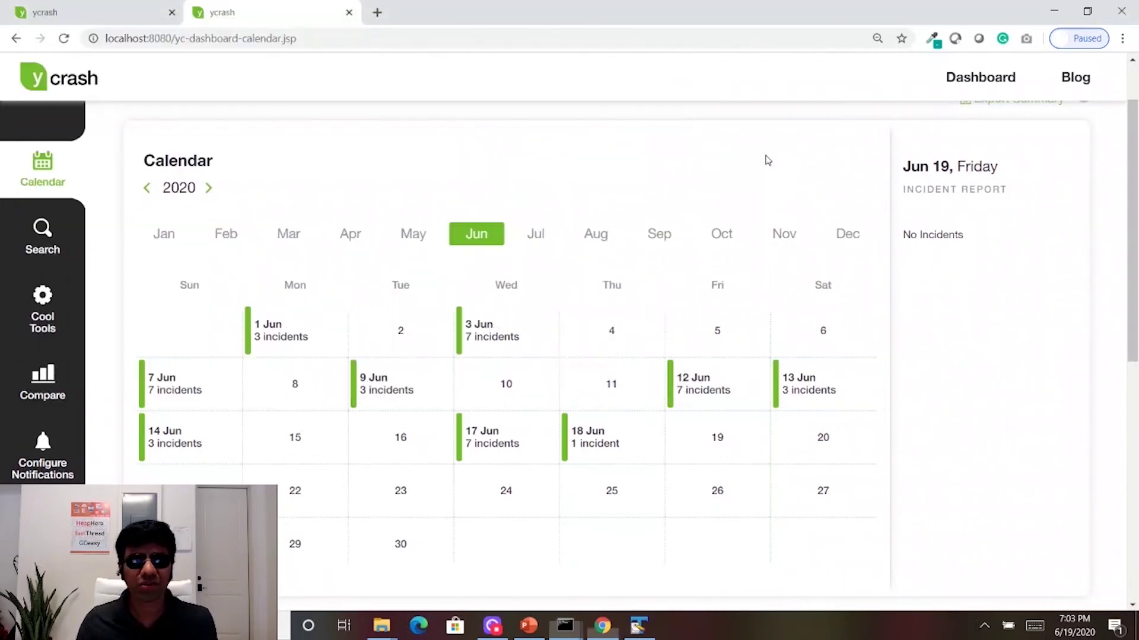
click(65, 39)
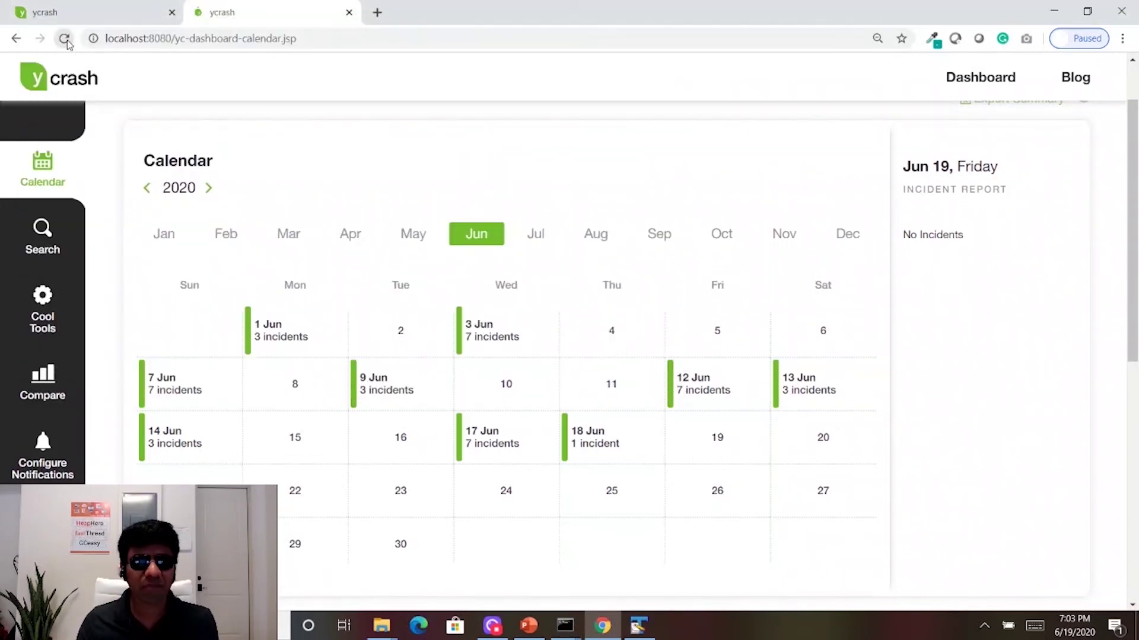
mouse_move(728, 451)
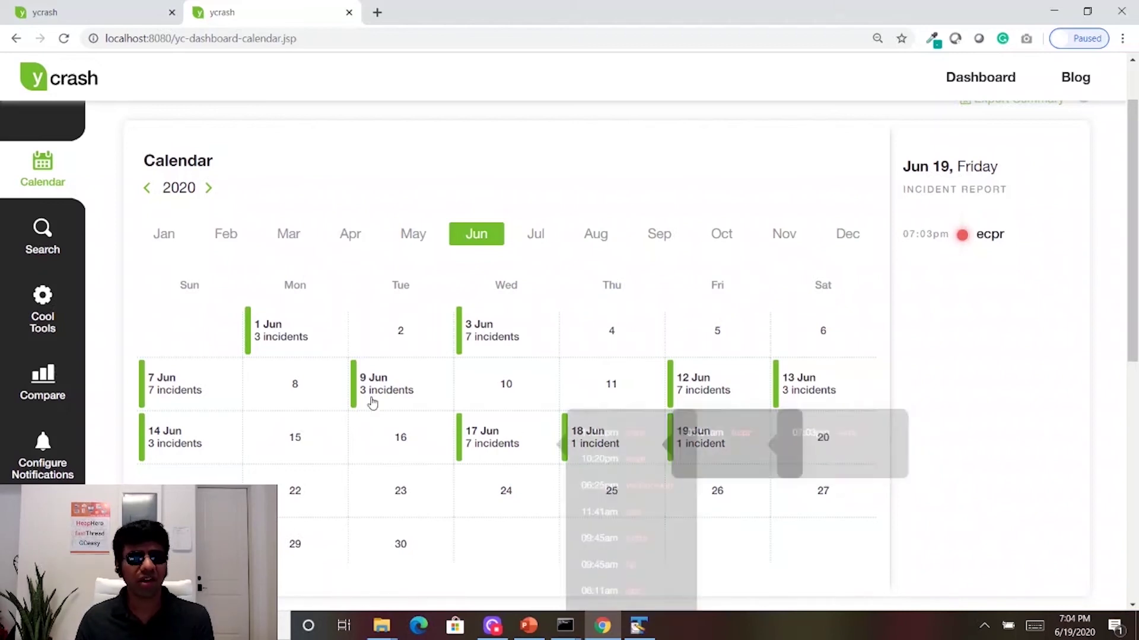
Open the Search Incidents page and review its search fields, the hosts, date and applications charts, and the incident report cards.
click(25, 245)
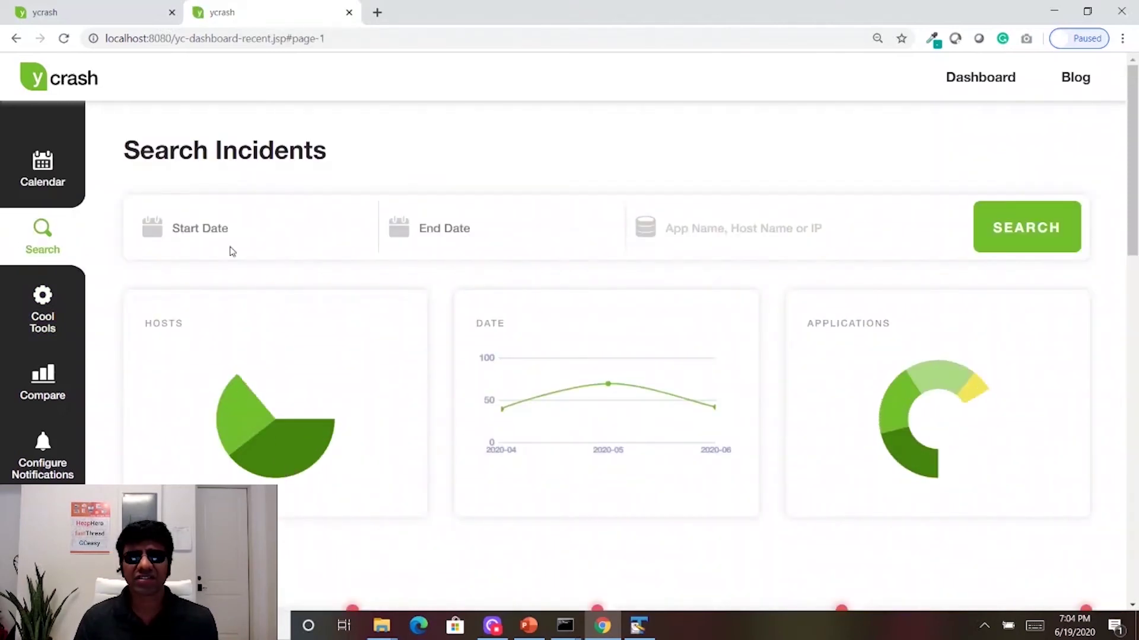
scroll(780, 401, down, 3)
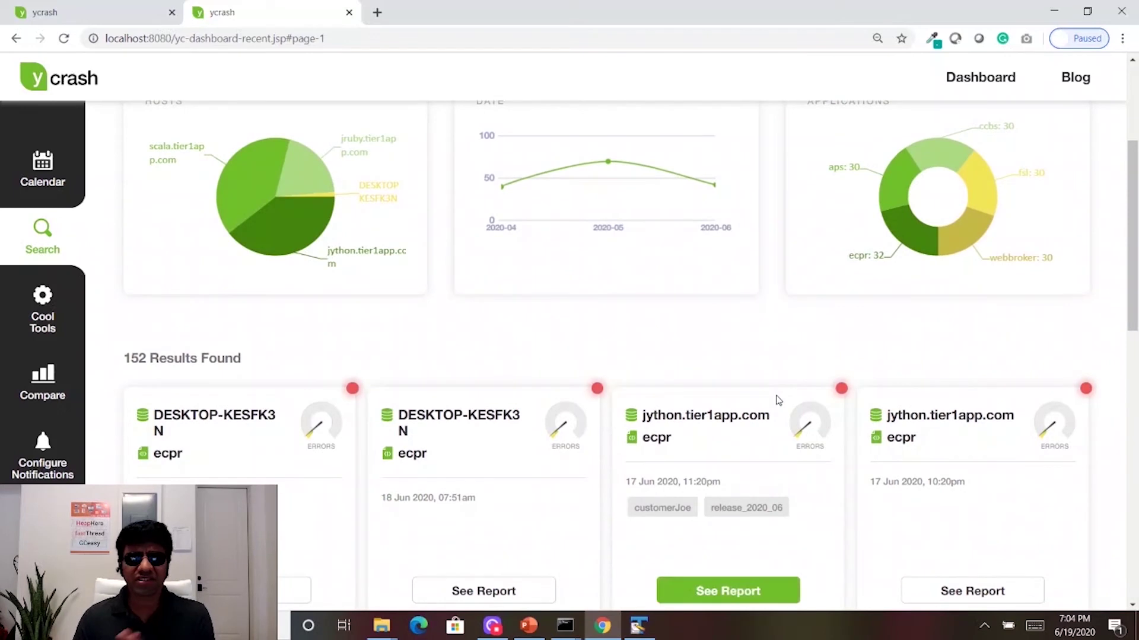
scroll(777, 401, up, 3)
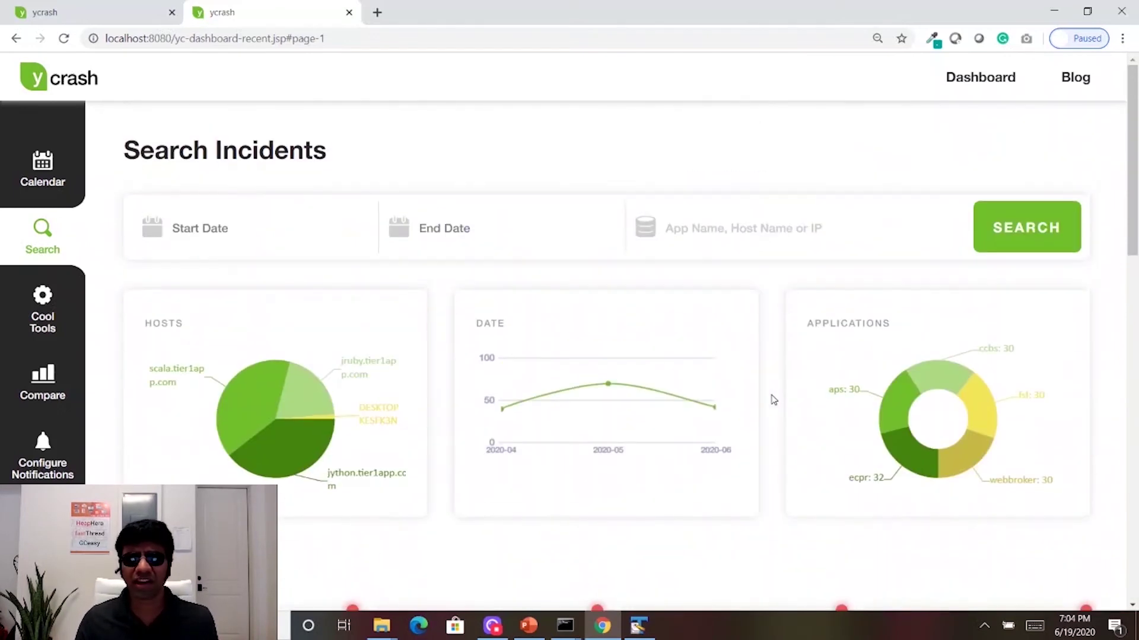
scroll(774, 400, down, 5)
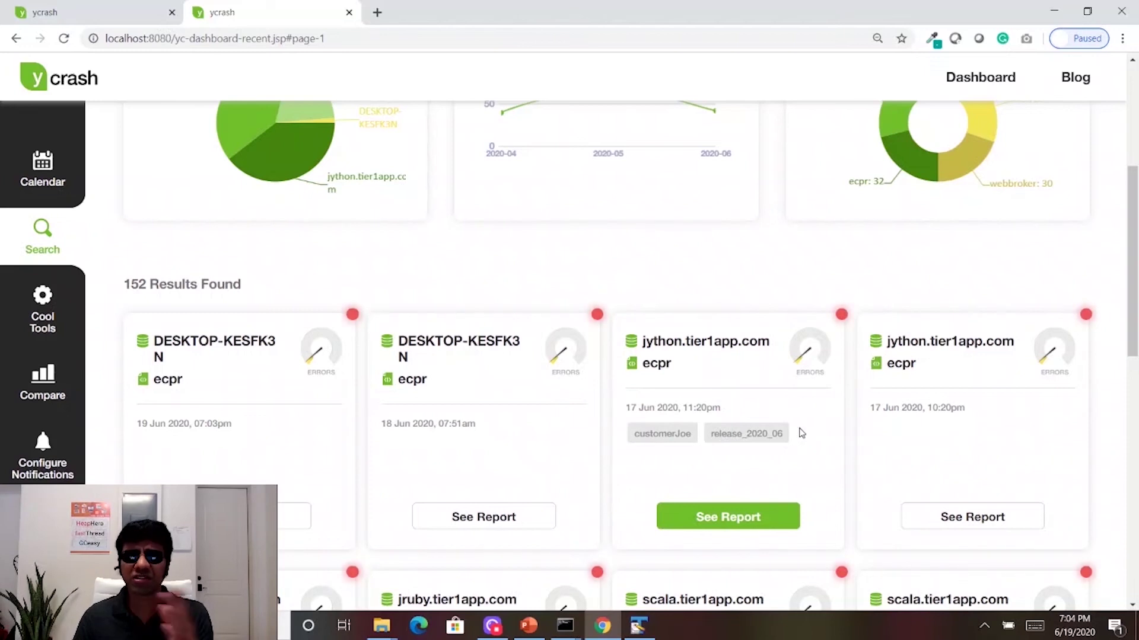
scroll(801, 433, up, 1)
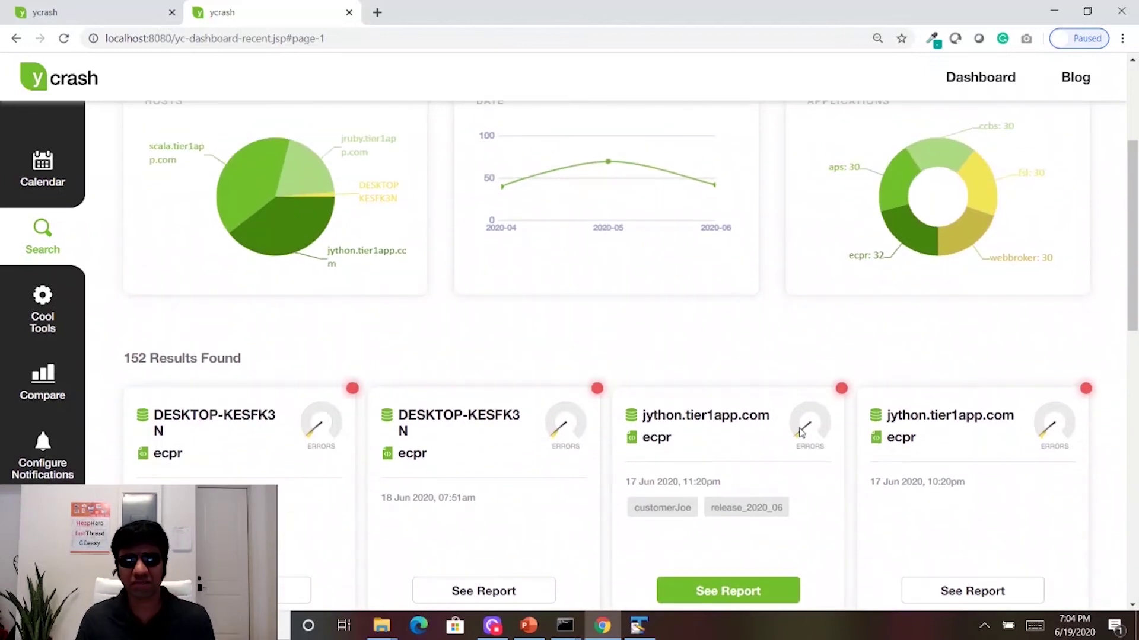
scroll(799, 435, down, 3)
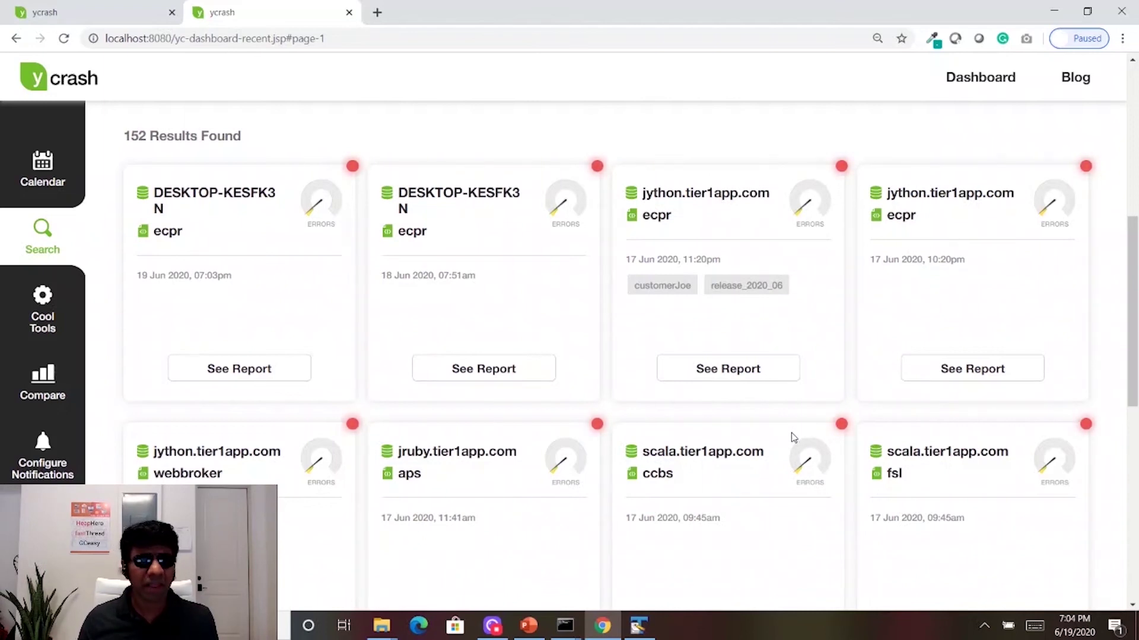
Open the Cool Tools page and review the GCeasy, HeapHero and FastThread analysis tools.
click(53, 328)
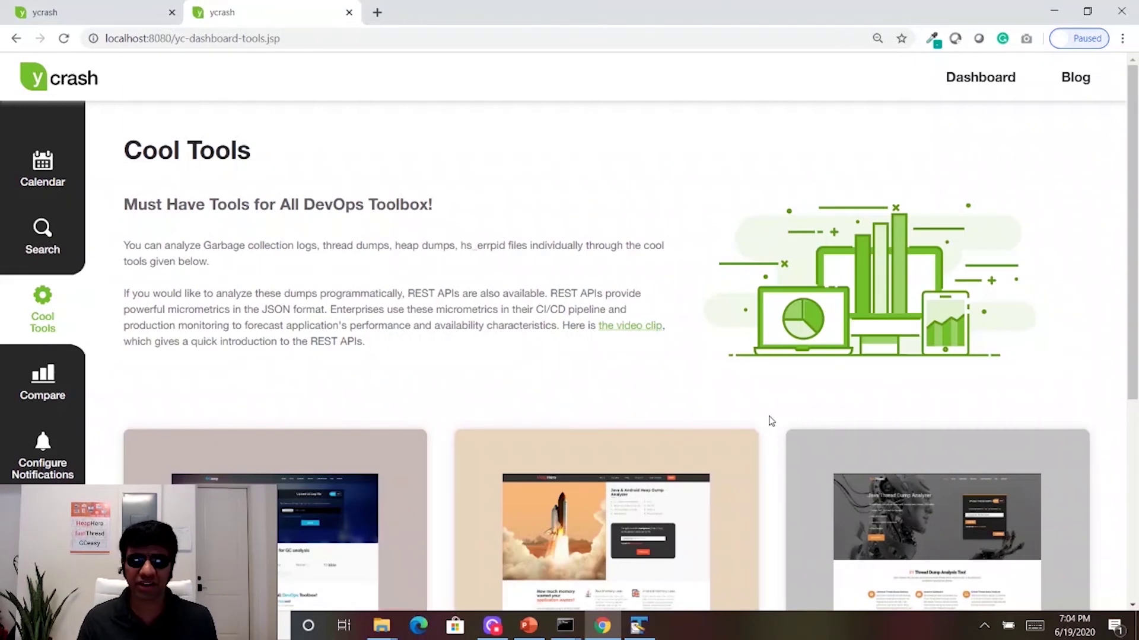
scroll(770, 420, down, 5)
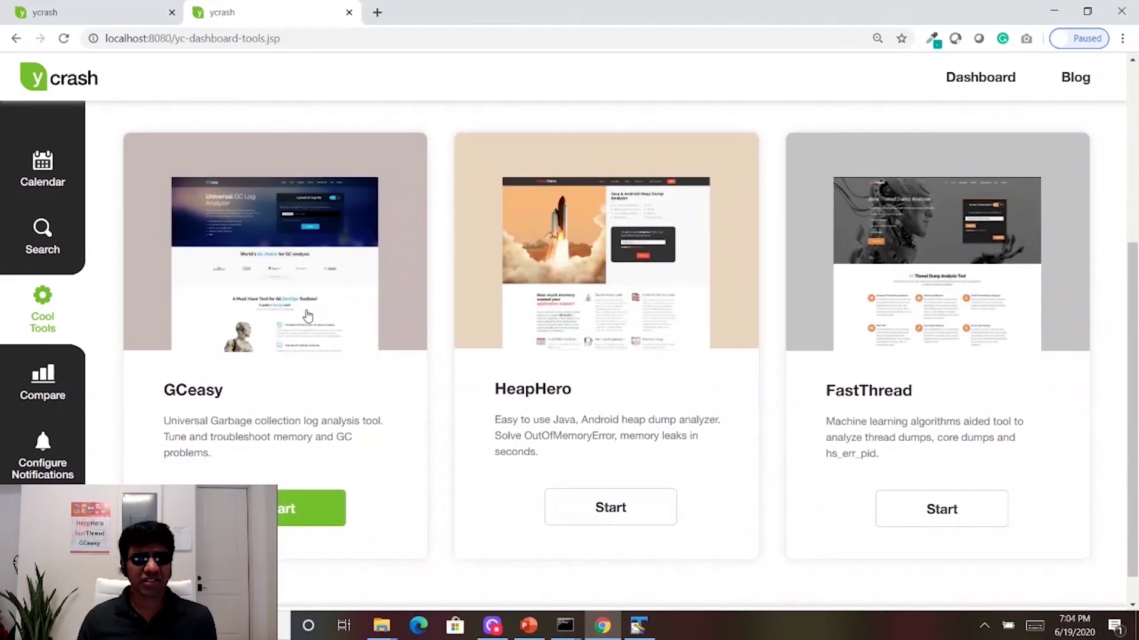